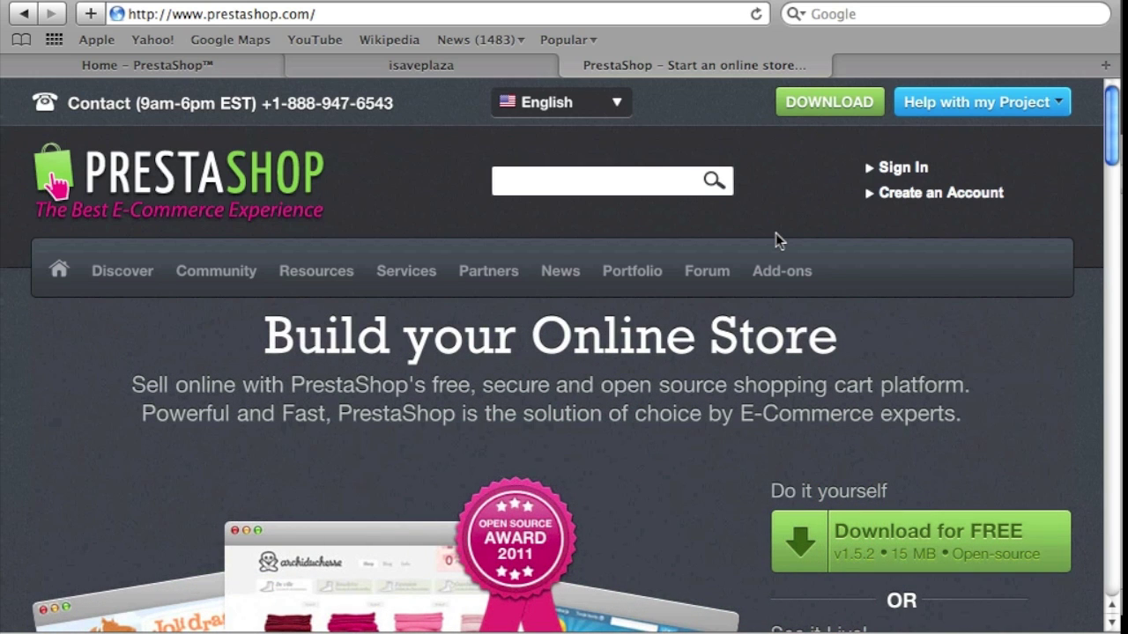
# Step: Switch to the isaveplaza store, scroll to Featured Products and open the iPod Nano product
pyautogui.click(430, 63)
pyautogui.scroll(-5, 465, 171)
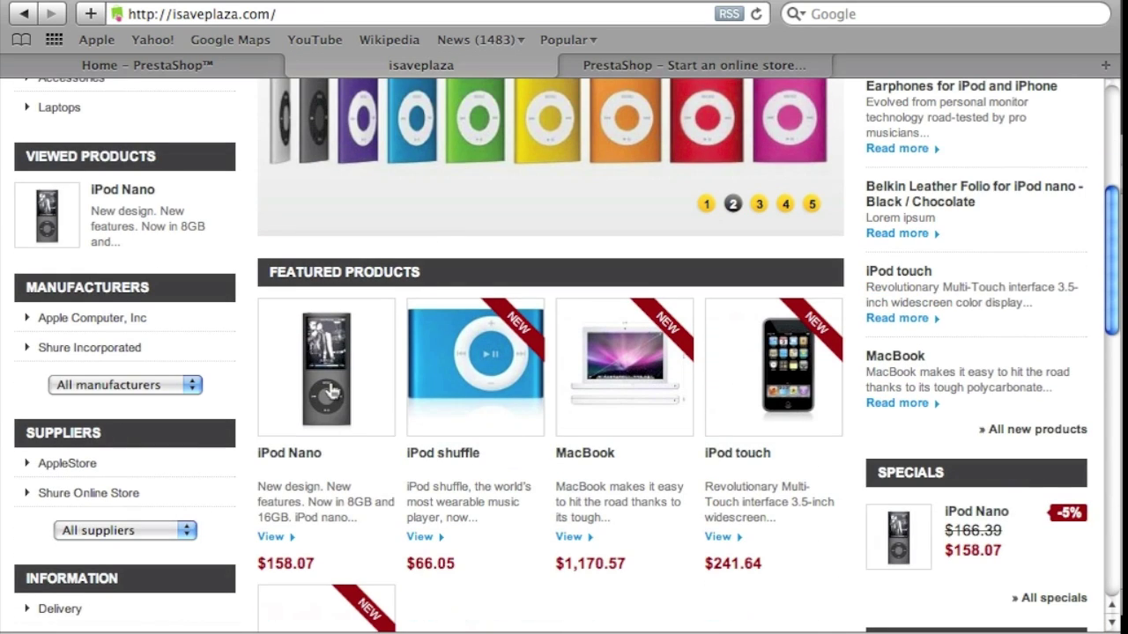
pyautogui.click(331, 393)
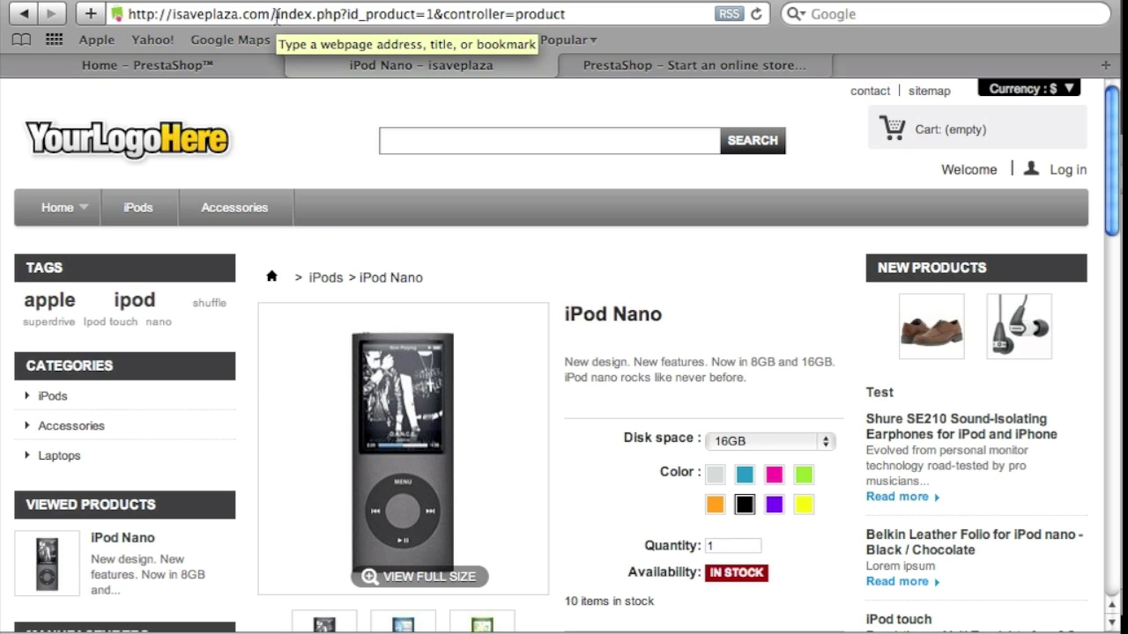
# Step: Highlight index.php and the product id 1 in the iPod Nano page's address
pyautogui.moveTo(277, 14); pyautogui.dragTo(345, 13)
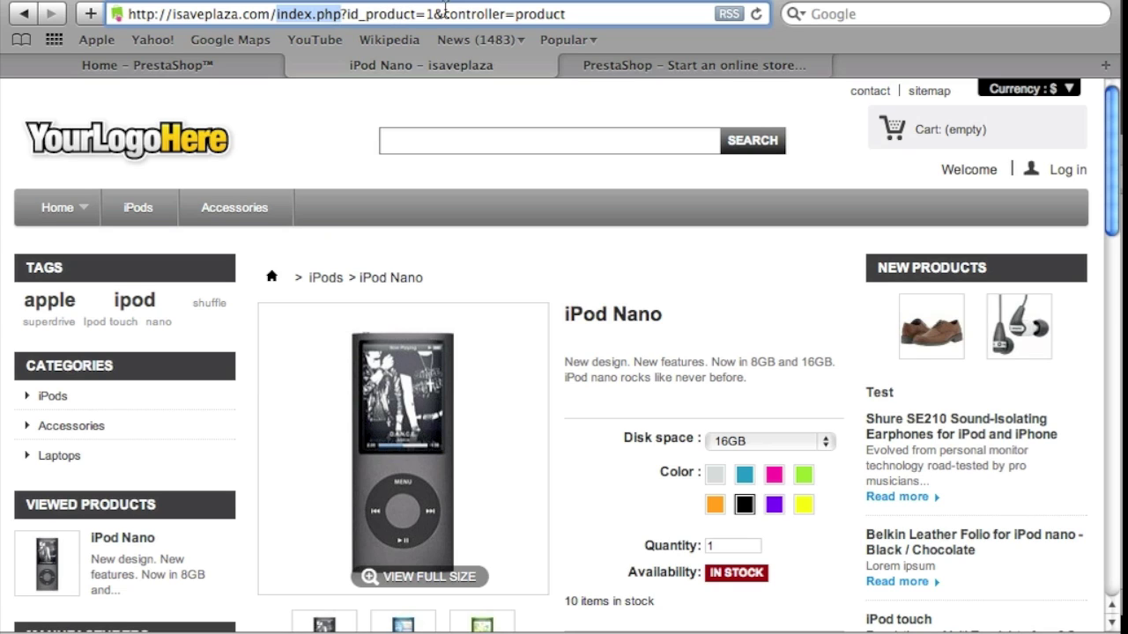
pyautogui.click(428, 15)
pyautogui.hotkey('shift', 'Right')
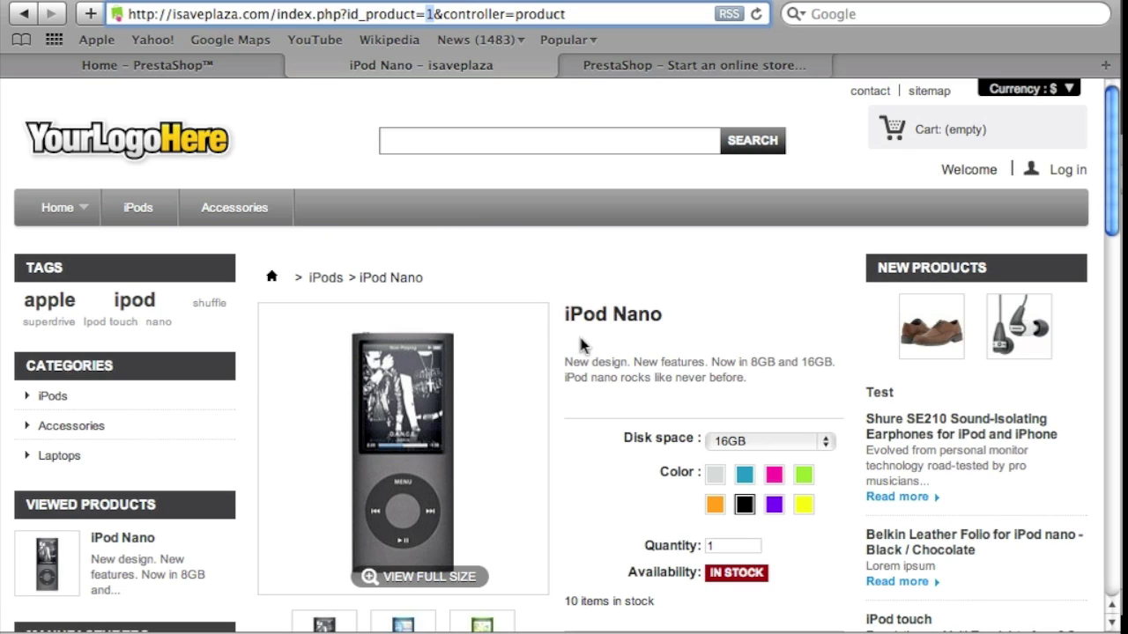
# Step: Scroll the iPod Nano product page and bring up its context menu for viewing the source
pyautogui.scroll(-5, 601, 368)
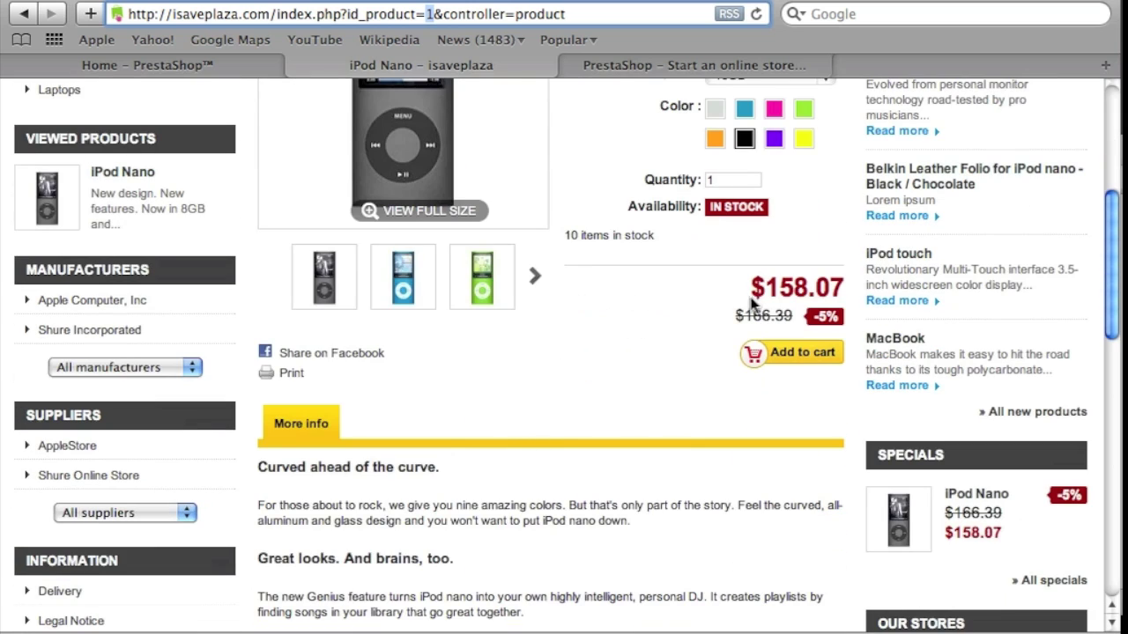
pyautogui.scroll(2, 641, 310)
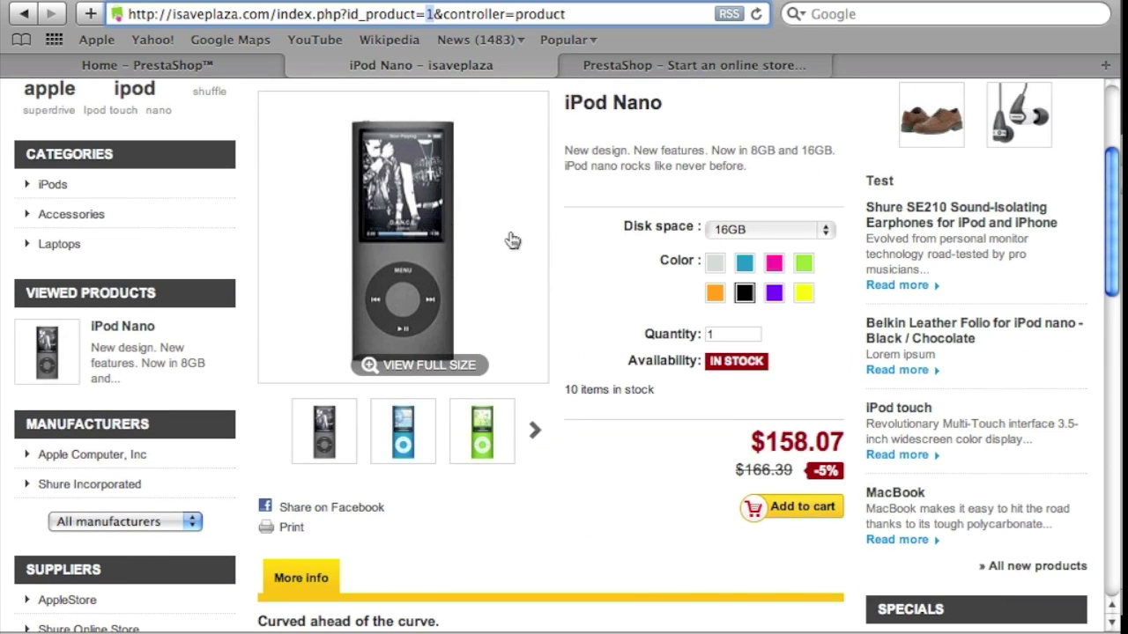
pyautogui.scroll(3, 513, 241)
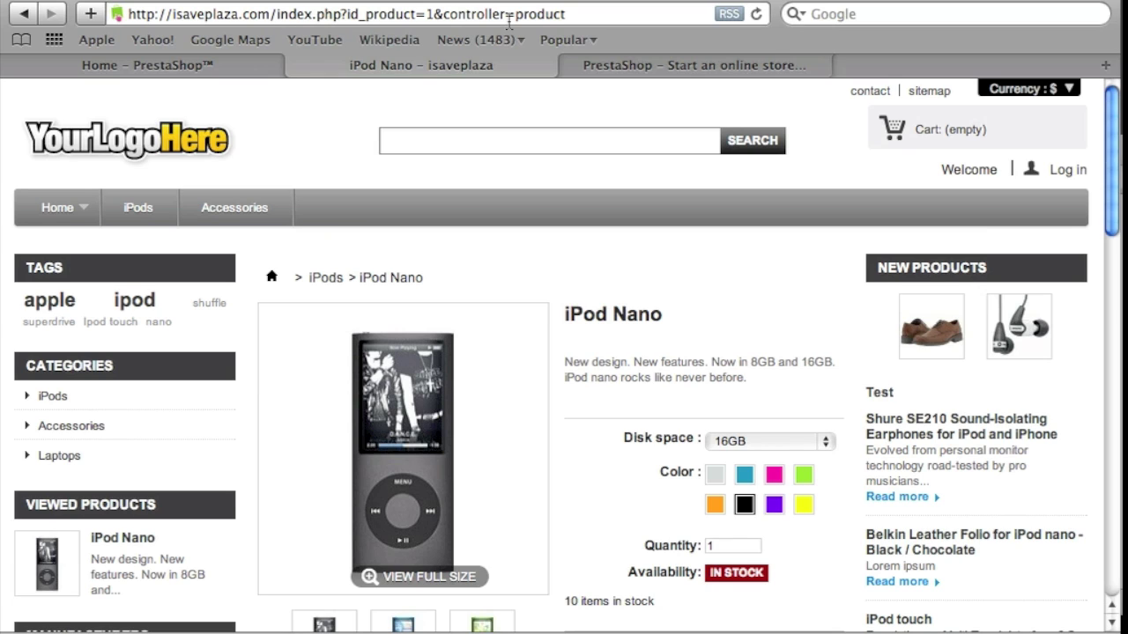
pyautogui.rightClick(412, 89)
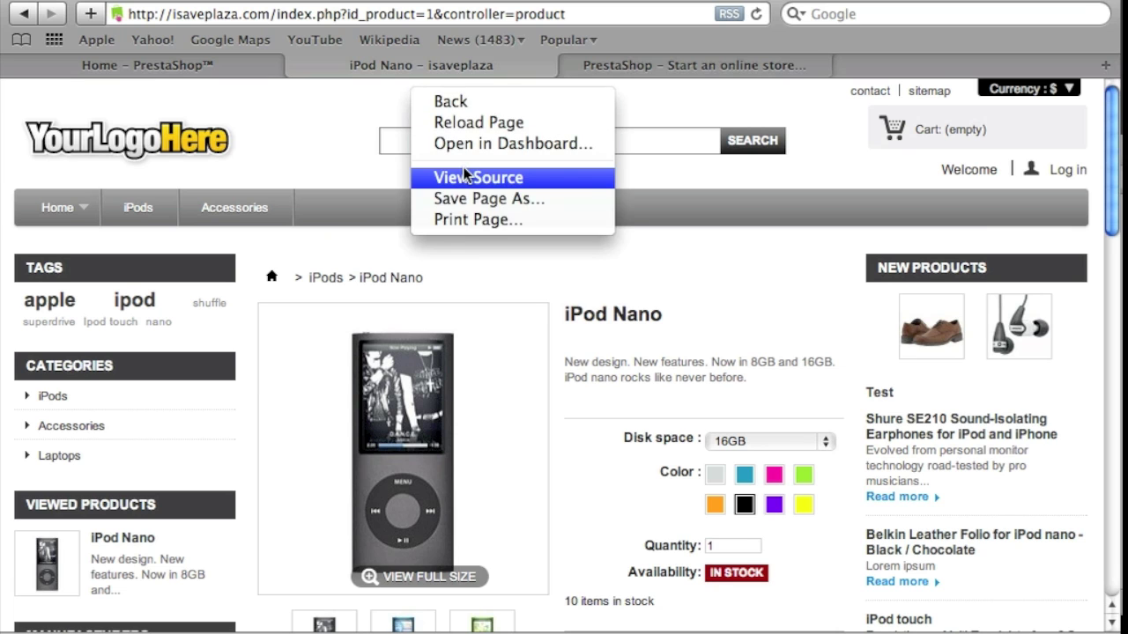
pyautogui.click(465, 175)
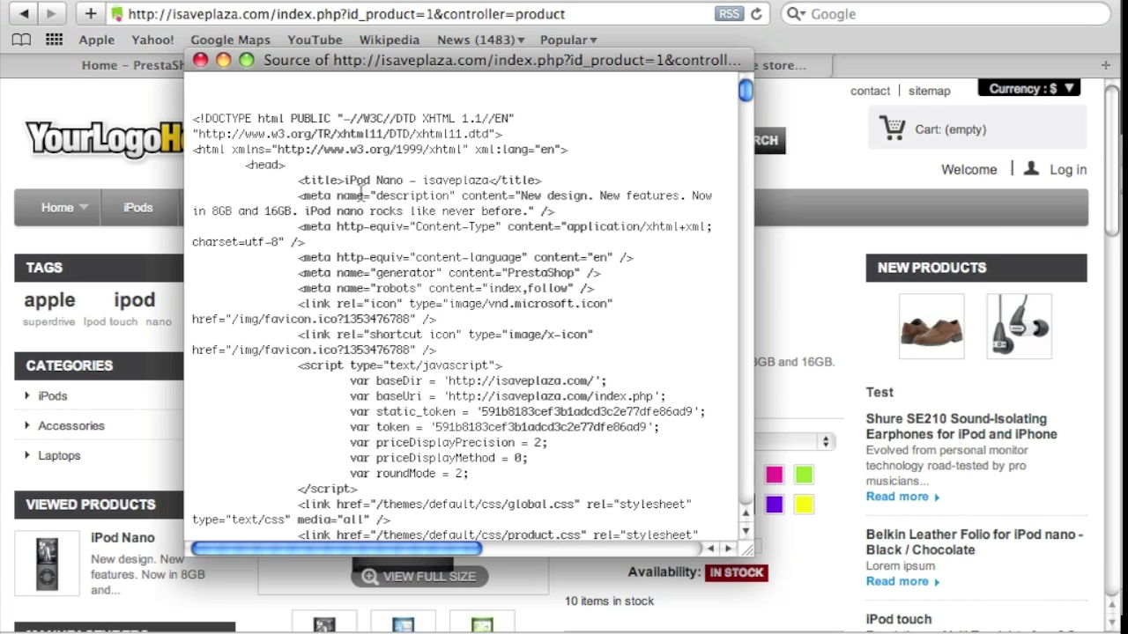
pyautogui.press('super+f')
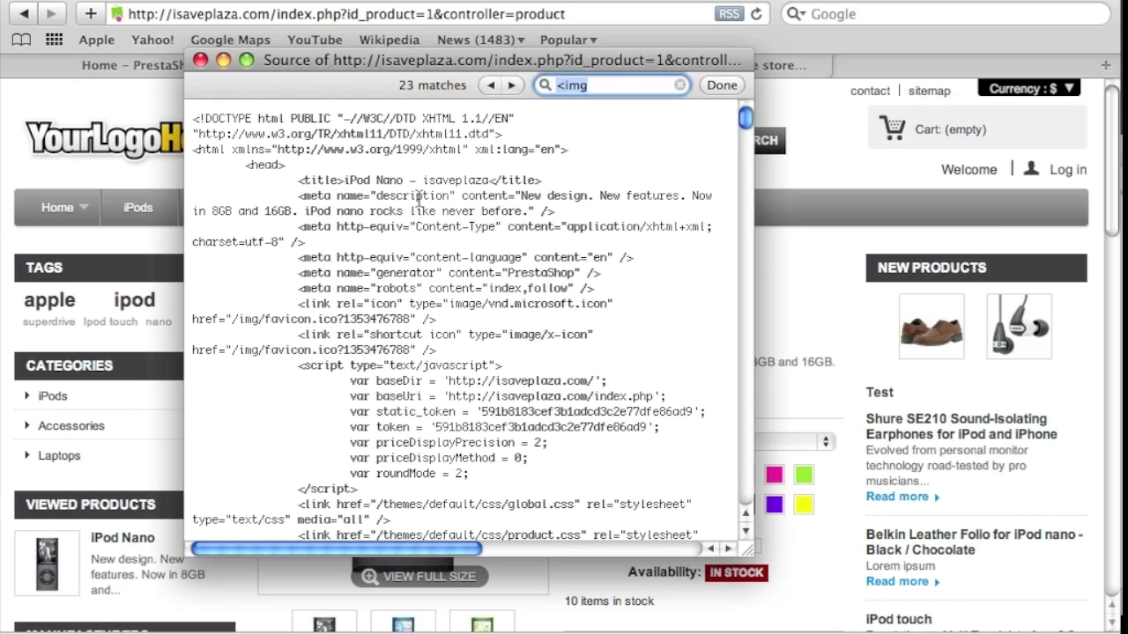
pyautogui.write('<h1')
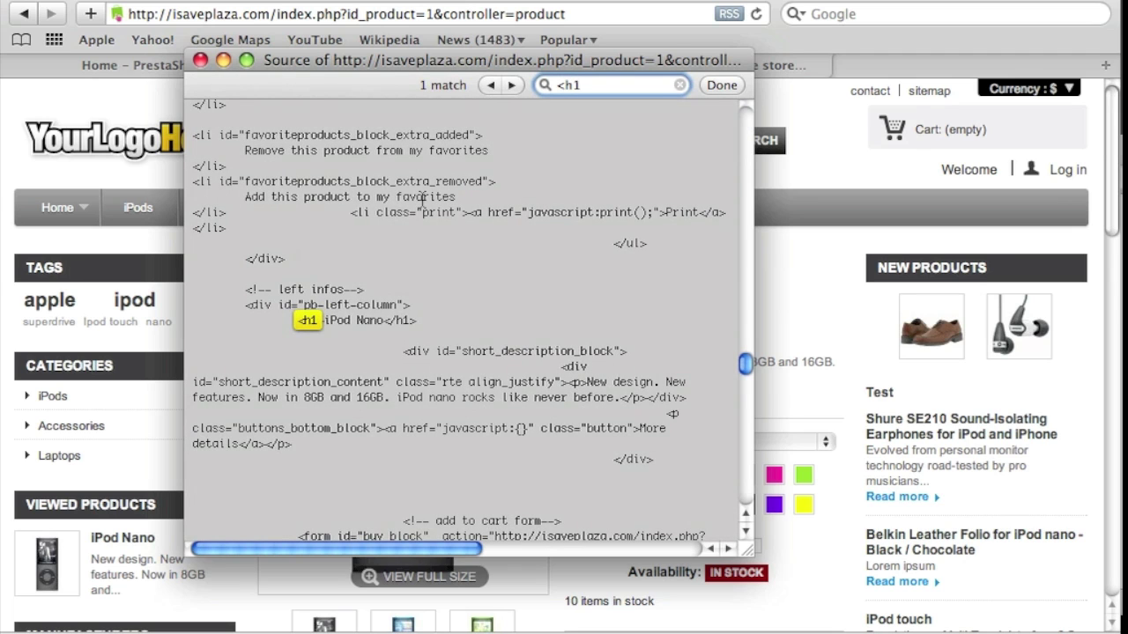
pyautogui.doubleClick(599, 94)
pyautogui.write('img')
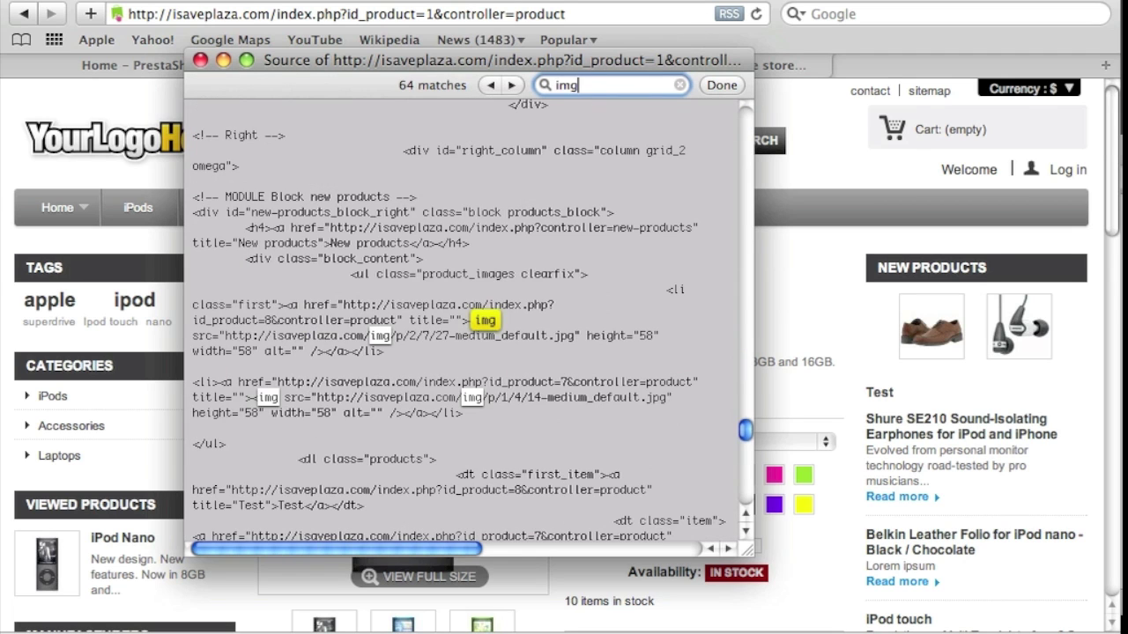
pyautogui.click(519, 87)
pyautogui.click(519, 87)
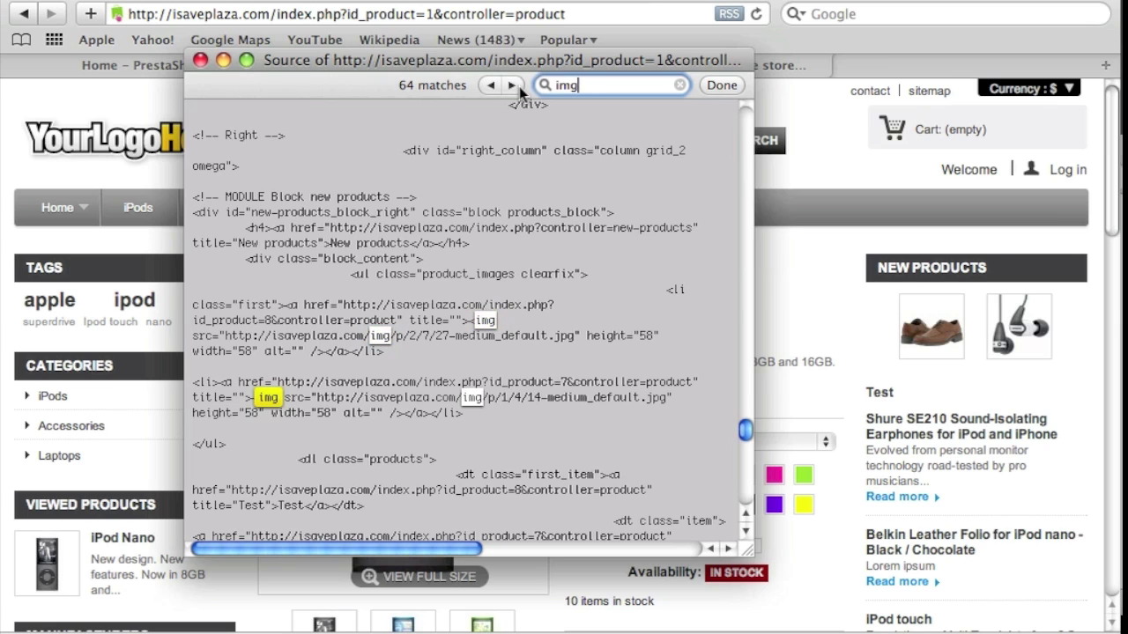
pyautogui.click(519, 87)
pyautogui.click(519, 86)
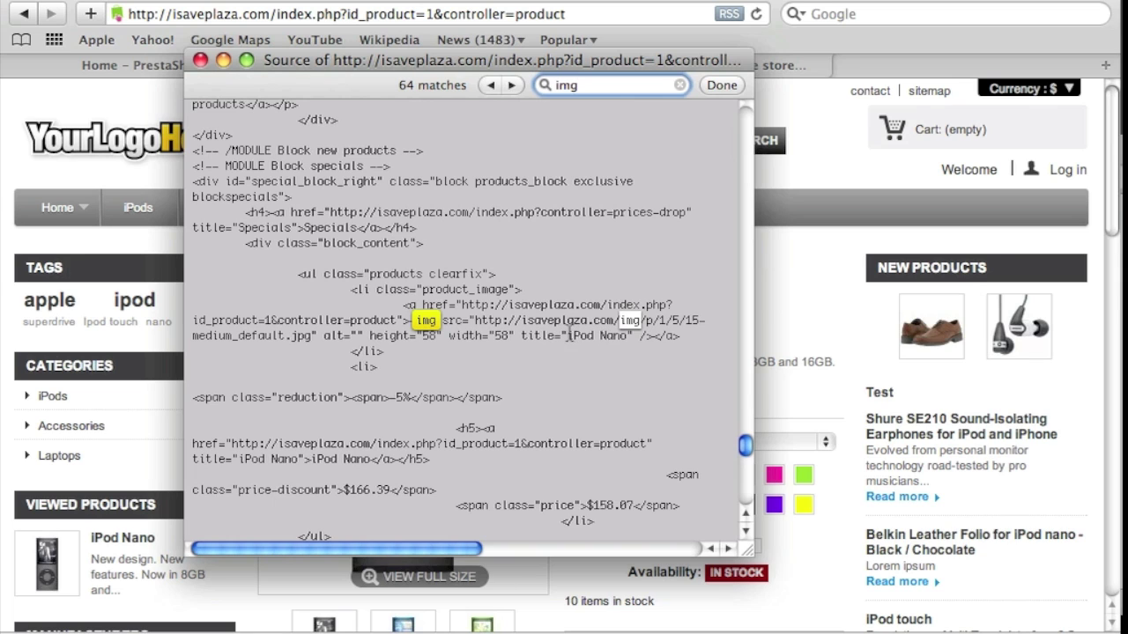
pyautogui.moveTo(568, 335); pyautogui.dragTo(623, 341)
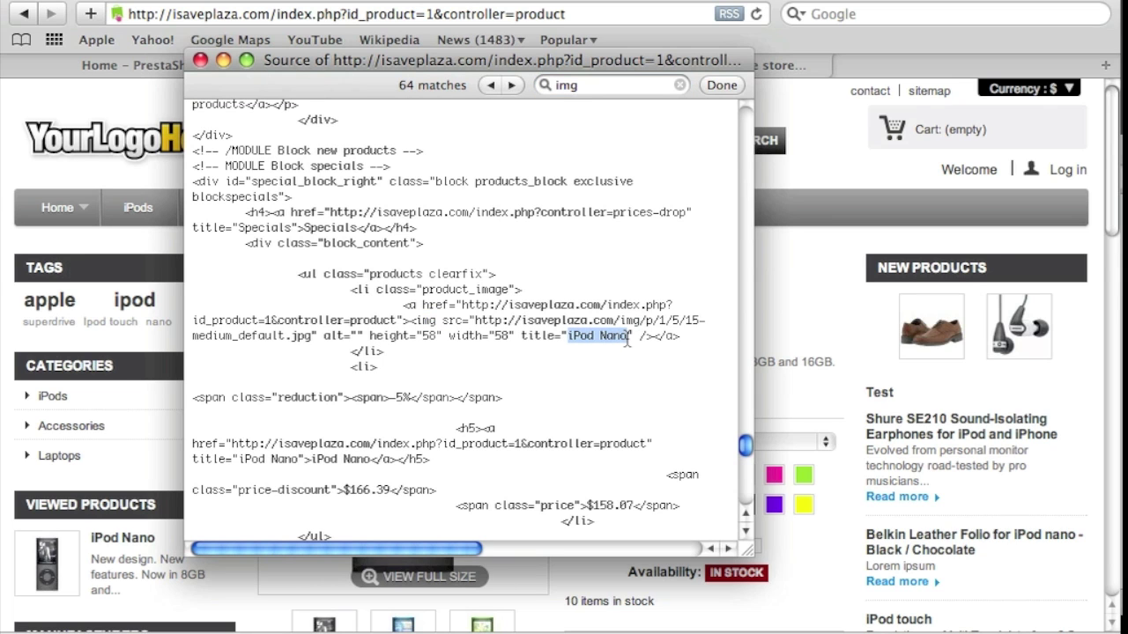
pyautogui.click(200, 61)
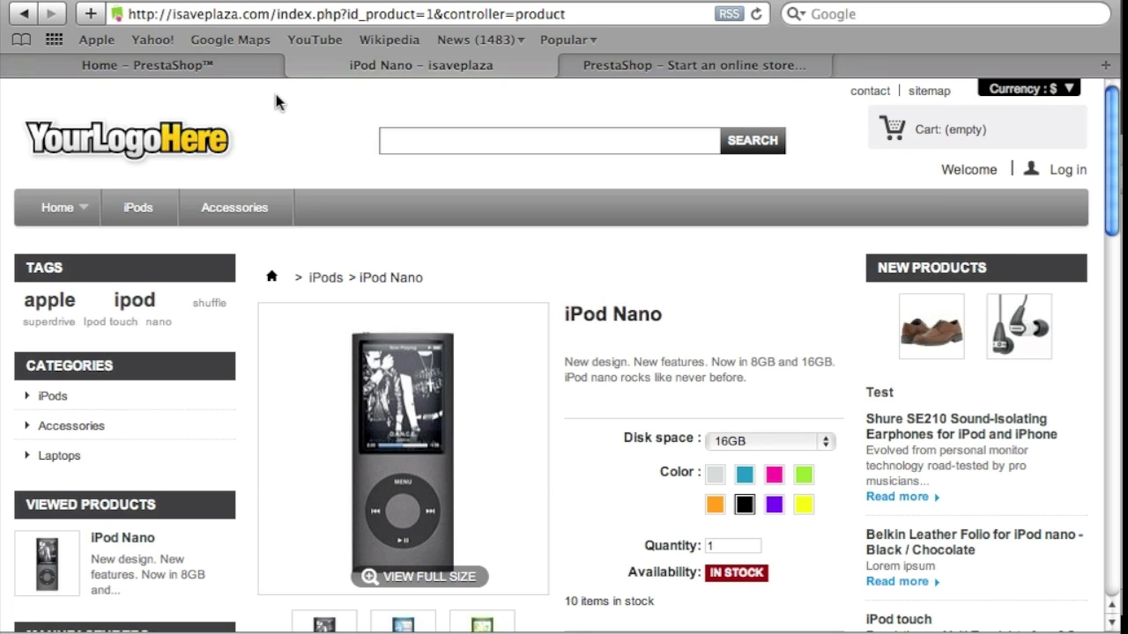
# Step: In a new tab, go to google.com and search for 'ipod nano'
pyautogui.click(141, 1)
pyautogui.click(159, 11)
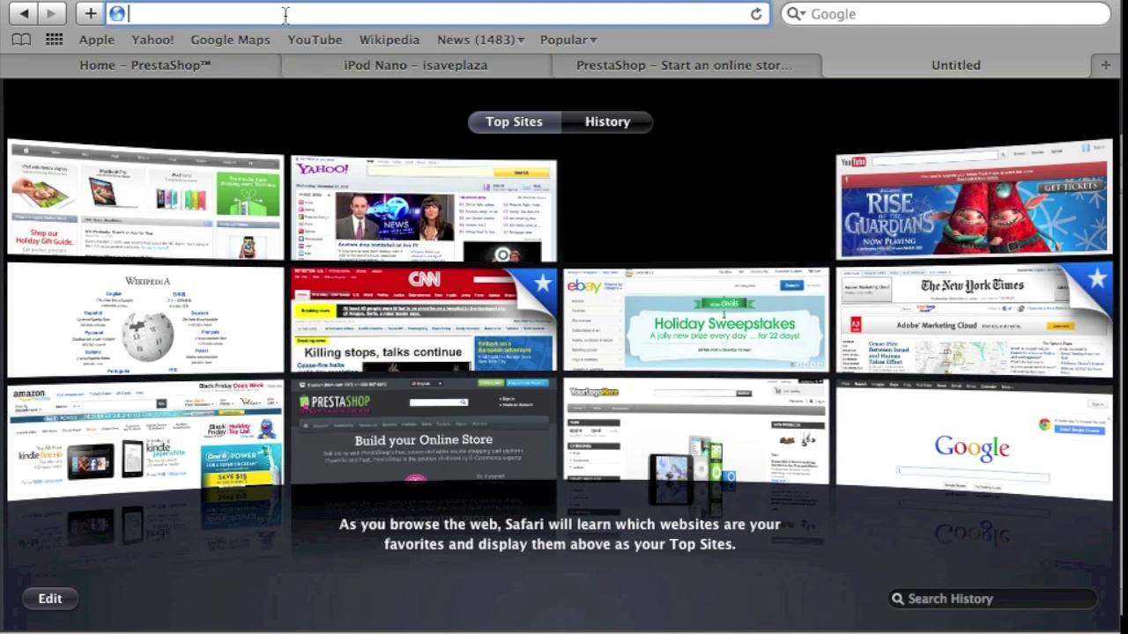
pyautogui.write('google.com/')
pyautogui.press('Return')
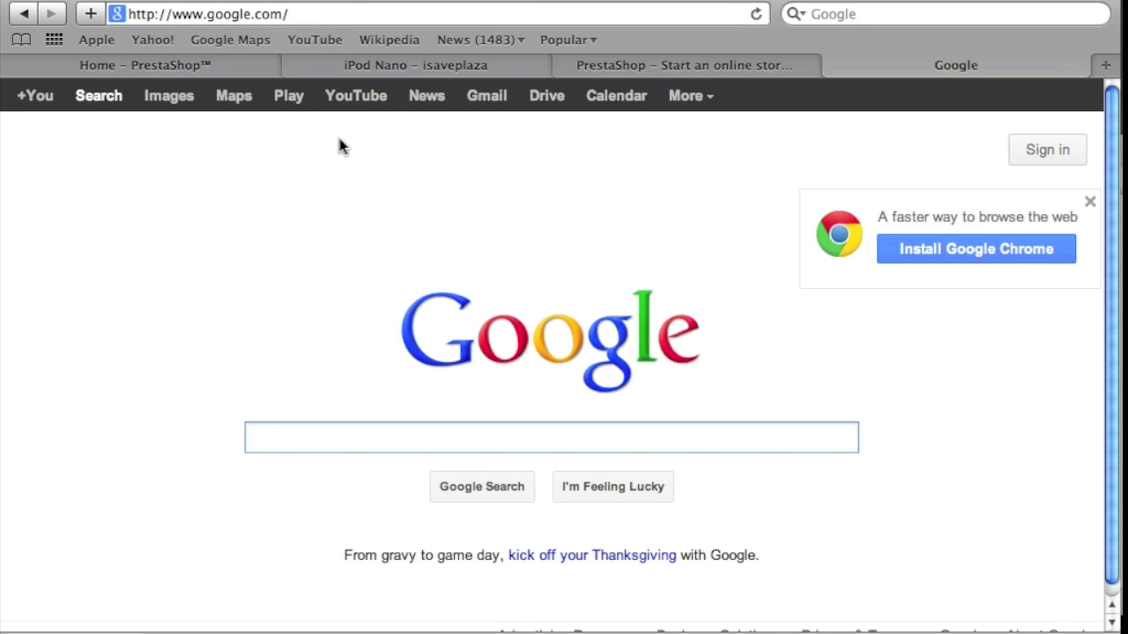
pyautogui.write('ipod ')
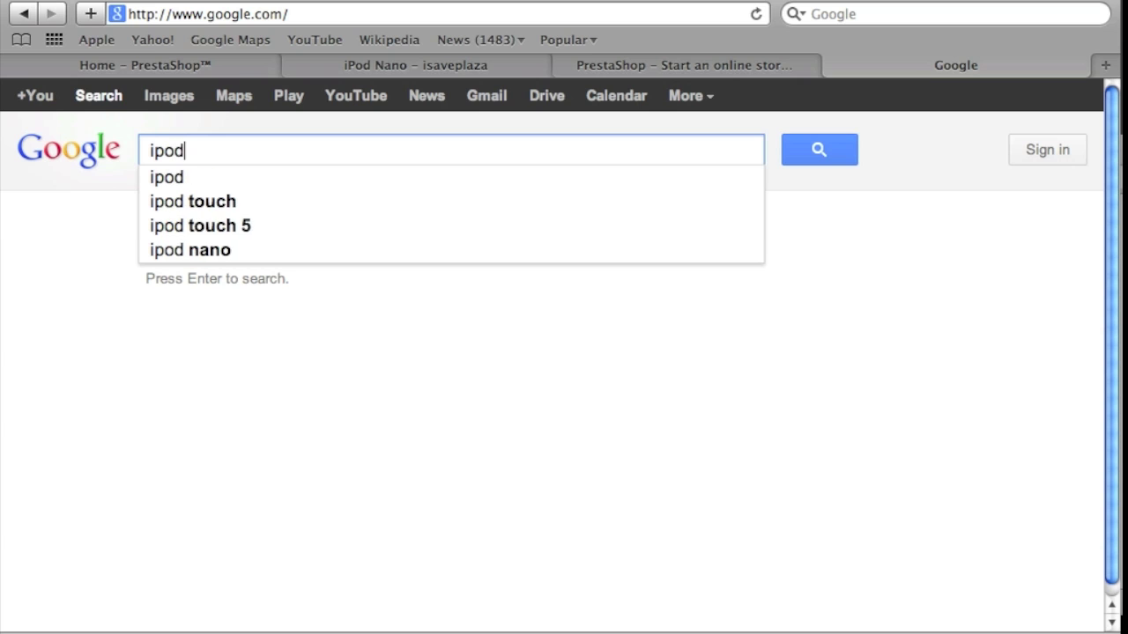
pyautogui.write('nano')
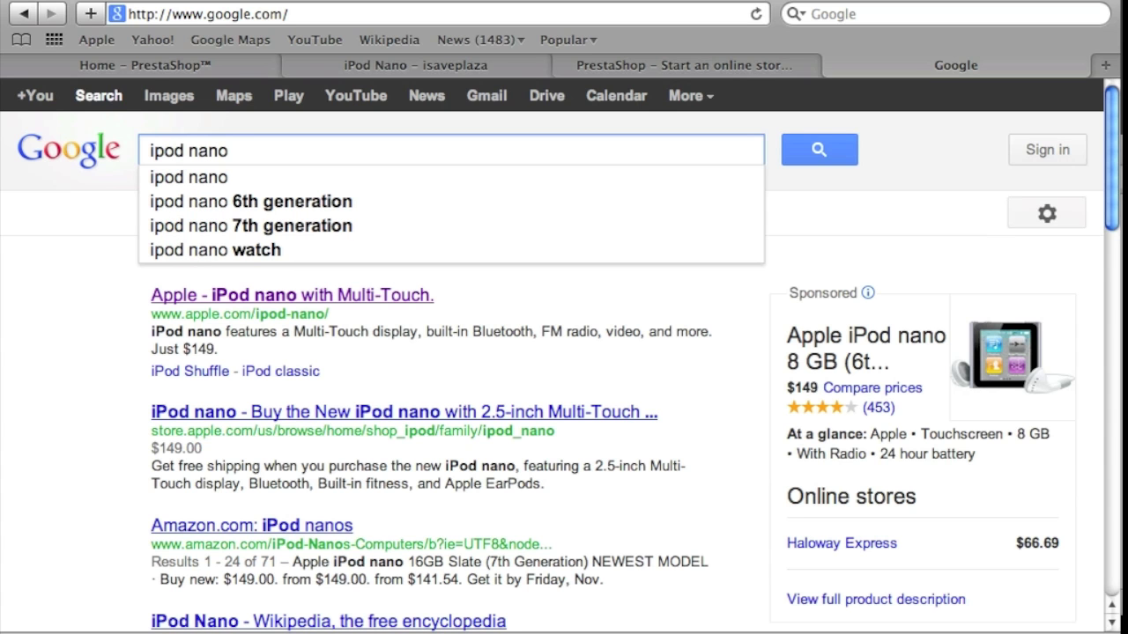
pyautogui.click(96, 308)
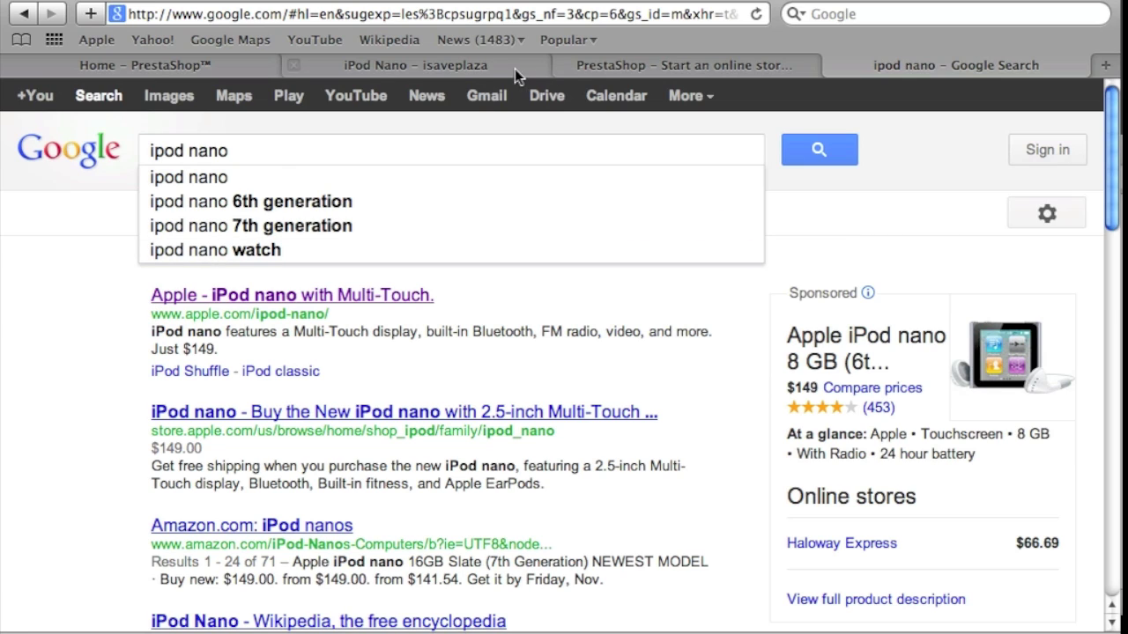
# Step: View the isaveplaza iPod Nano product page's HTML source, then close it
pyautogui.click(470, 66)
pyautogui.rightClick(291, 141)
pyautogui.click(331, 228)
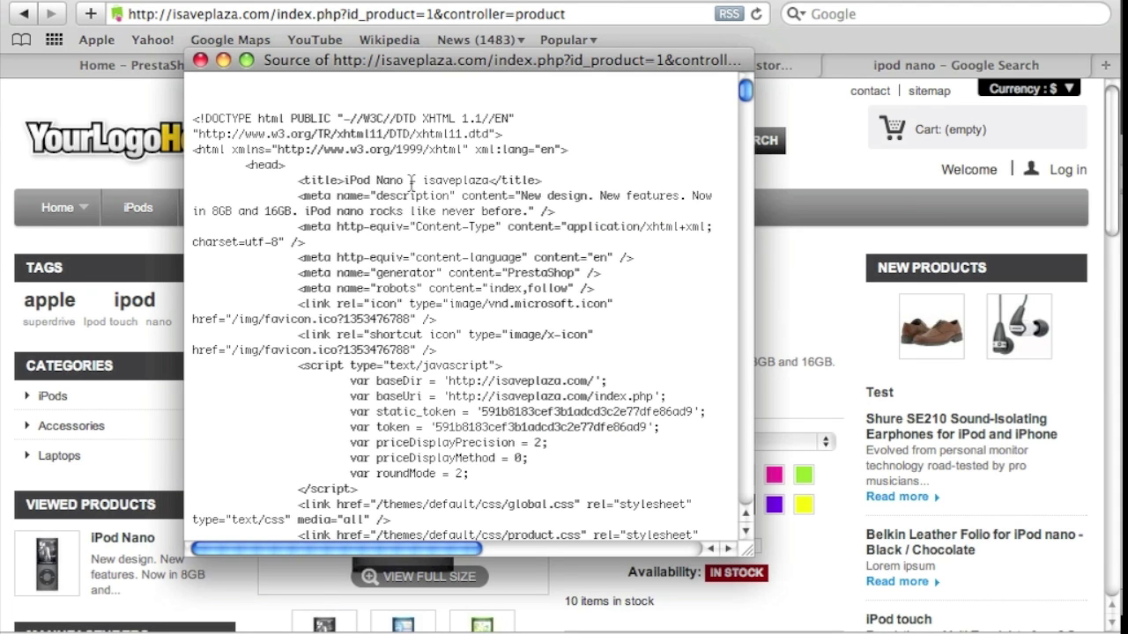
pyautogui.click(814, 110)
# Step: Compare the product page source with the 'ipod nano' Google results
pyautogui.click(834, 66)
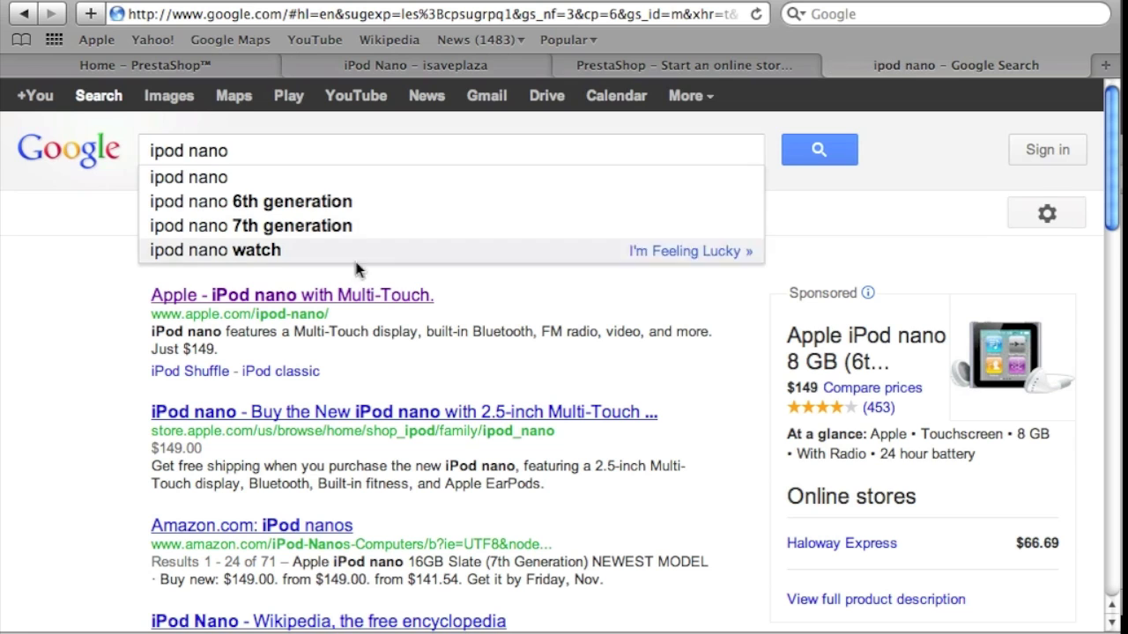
pyautogui.click(390, 65)
pyautogui.rightClick(265, 617)
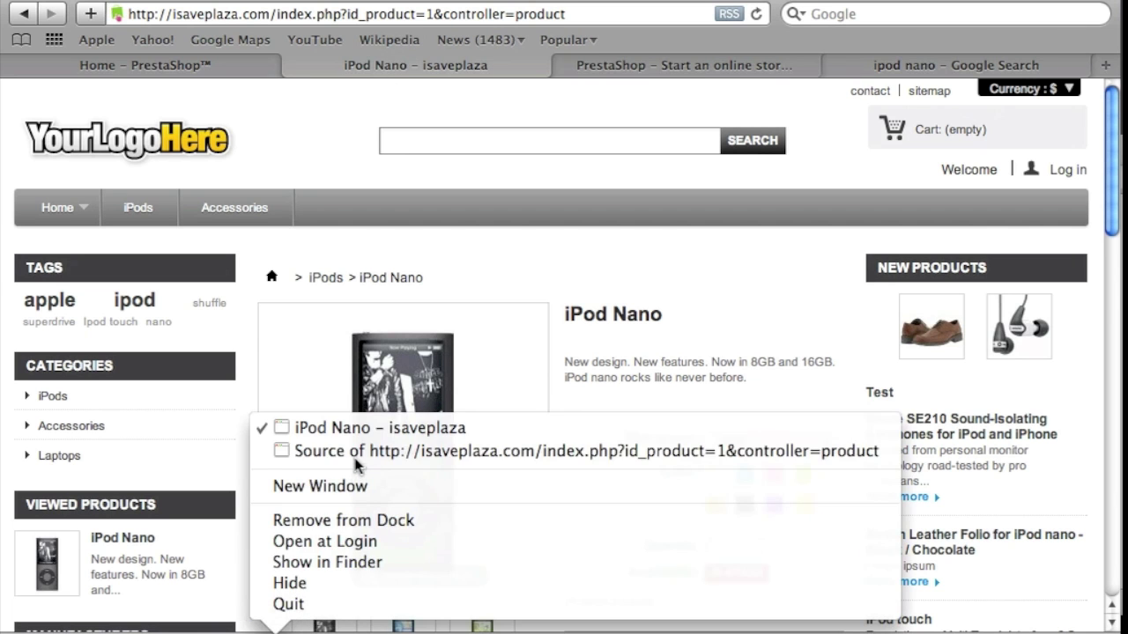
pyautogui.click(355, 454)
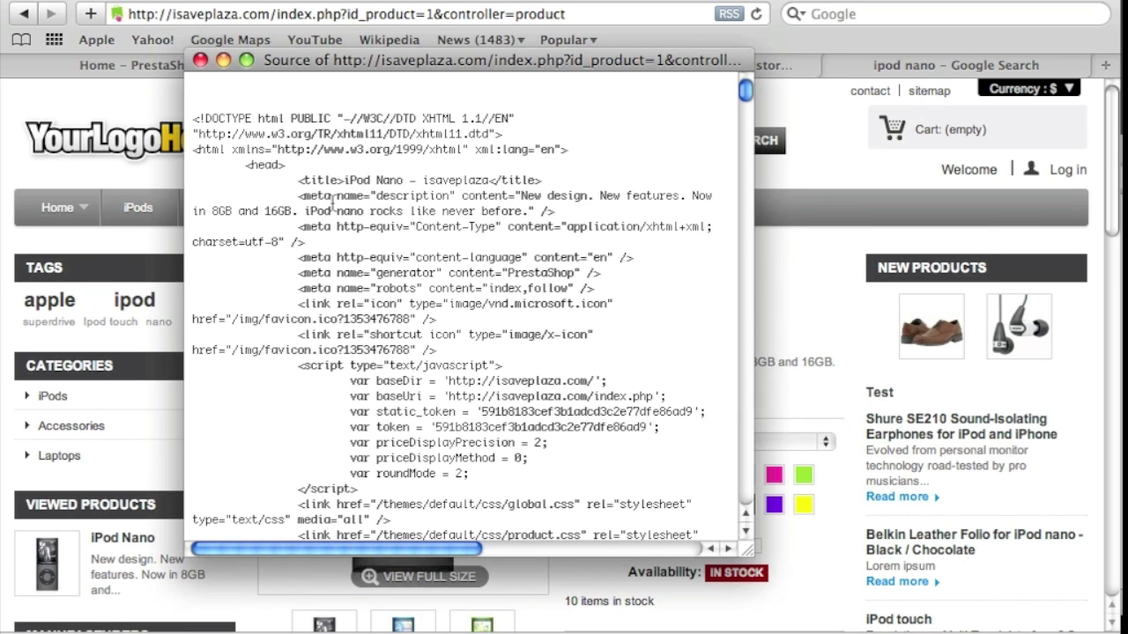
pyautogui.click(200, 61)
pyautogui.scroll(-10, 423, 343)
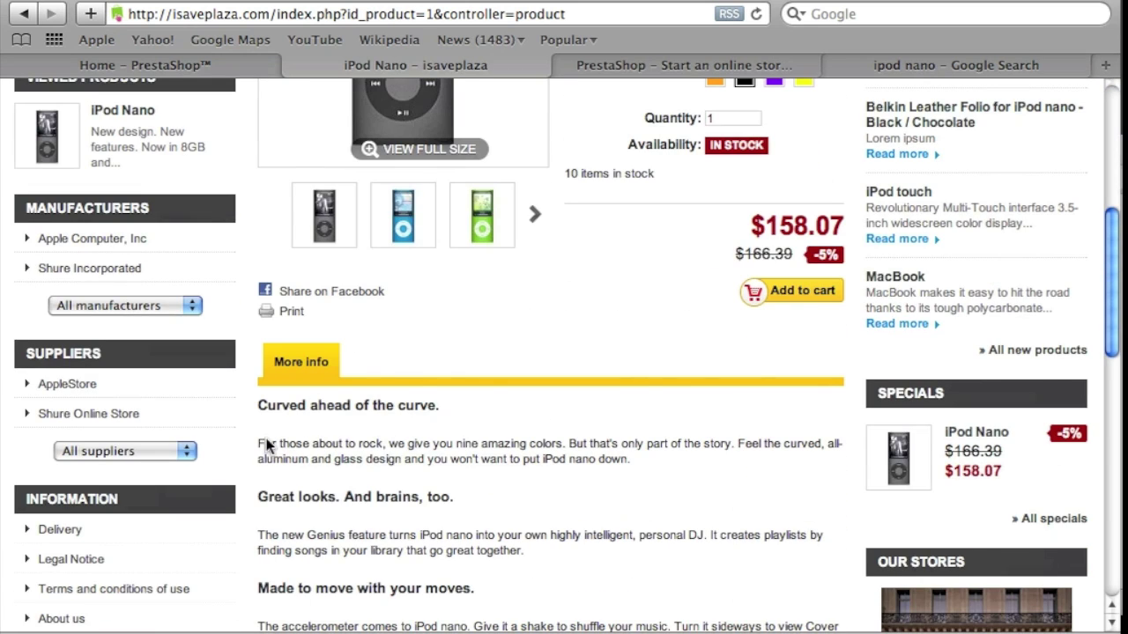
pyautogui.click(895, 60)
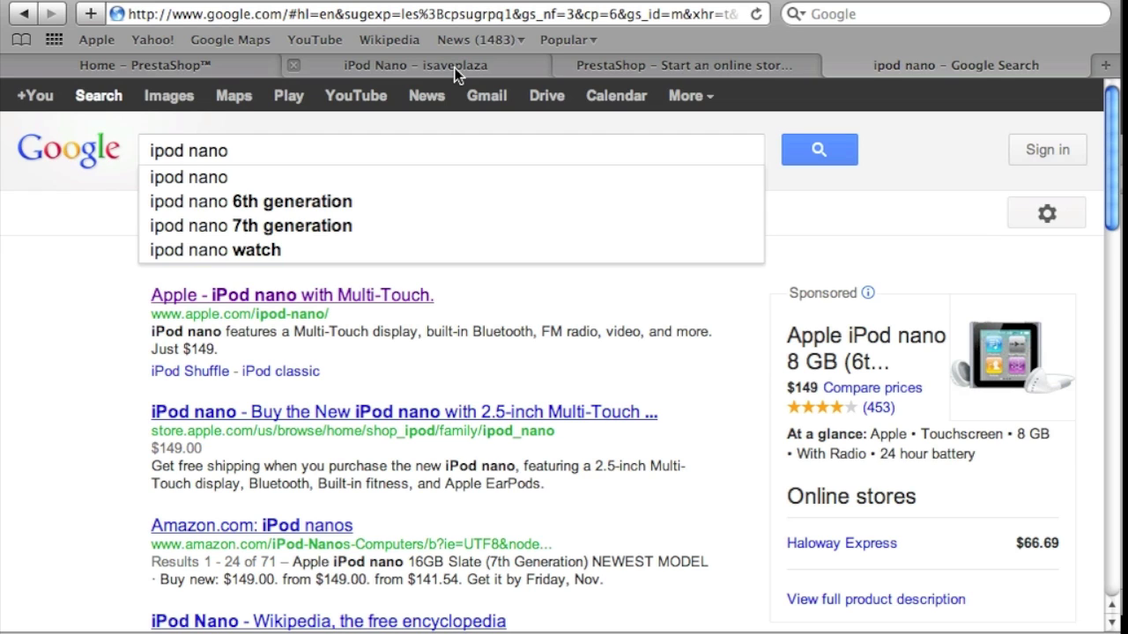
pyautogui.click(160, 104)
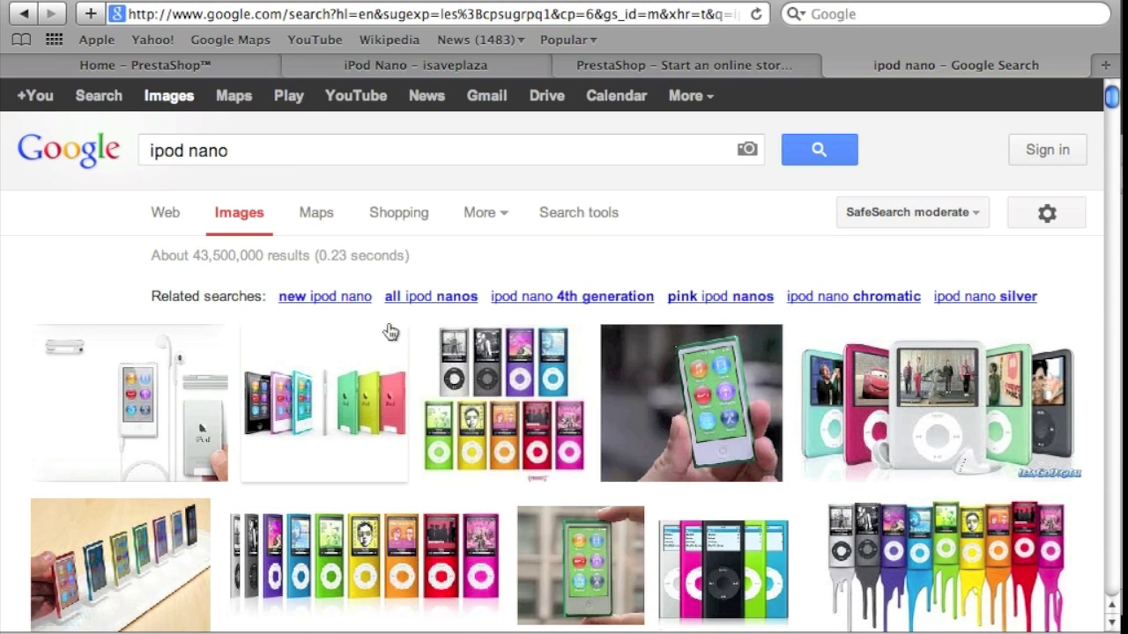
pyautogui.moveTo(77, 357)
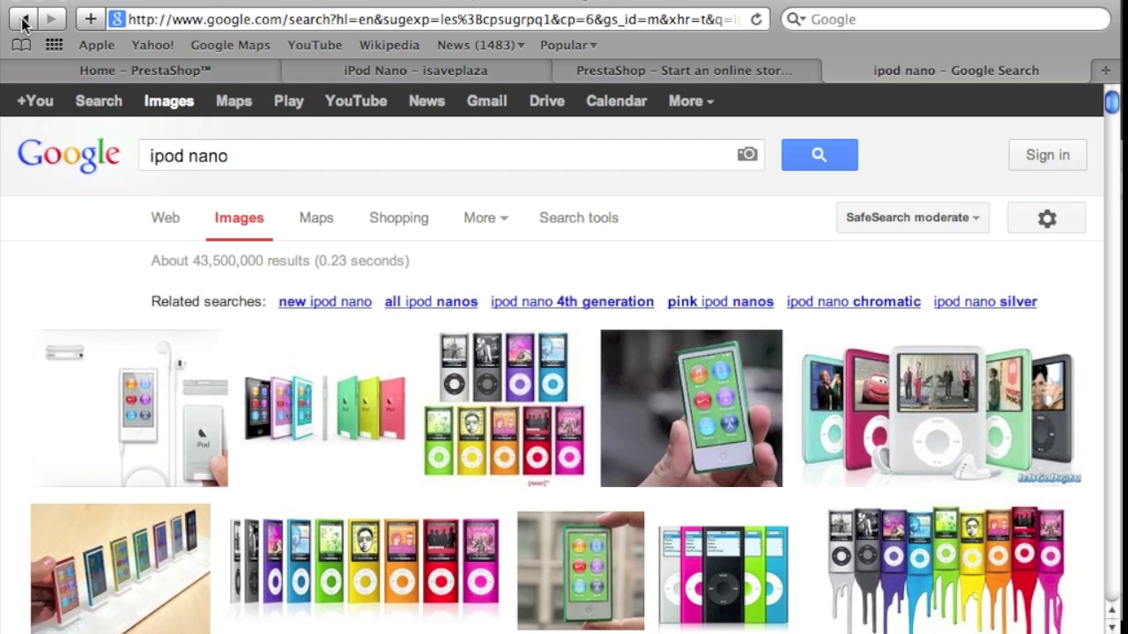
pyautogui.click(23, 21)
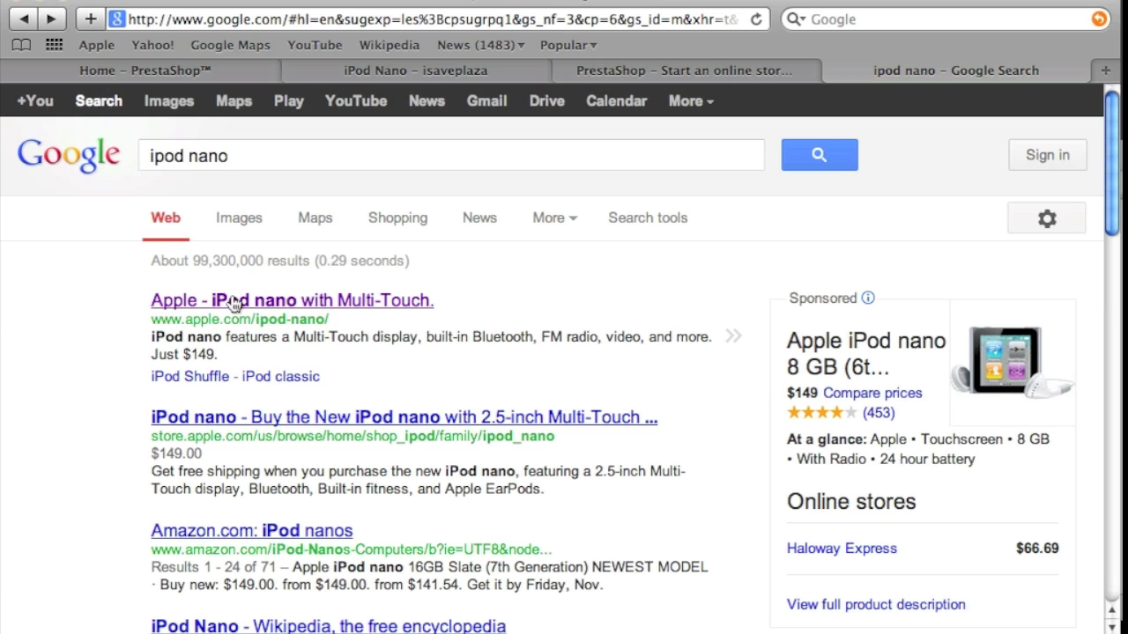
# Step: Open Apple's iPod nano page from the first result, skim it, and view its HTML source
pyautogui.click(234, 301)
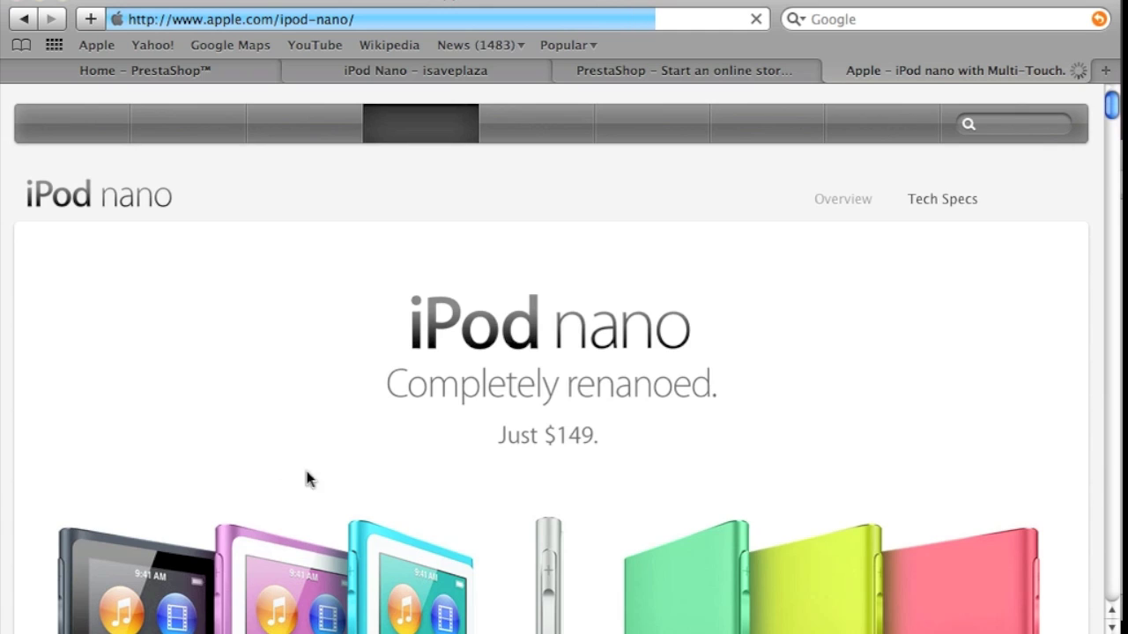
pyautogui.scroll(-15, 330, 479)
pyautogui.scroll(-15, 331, 477)
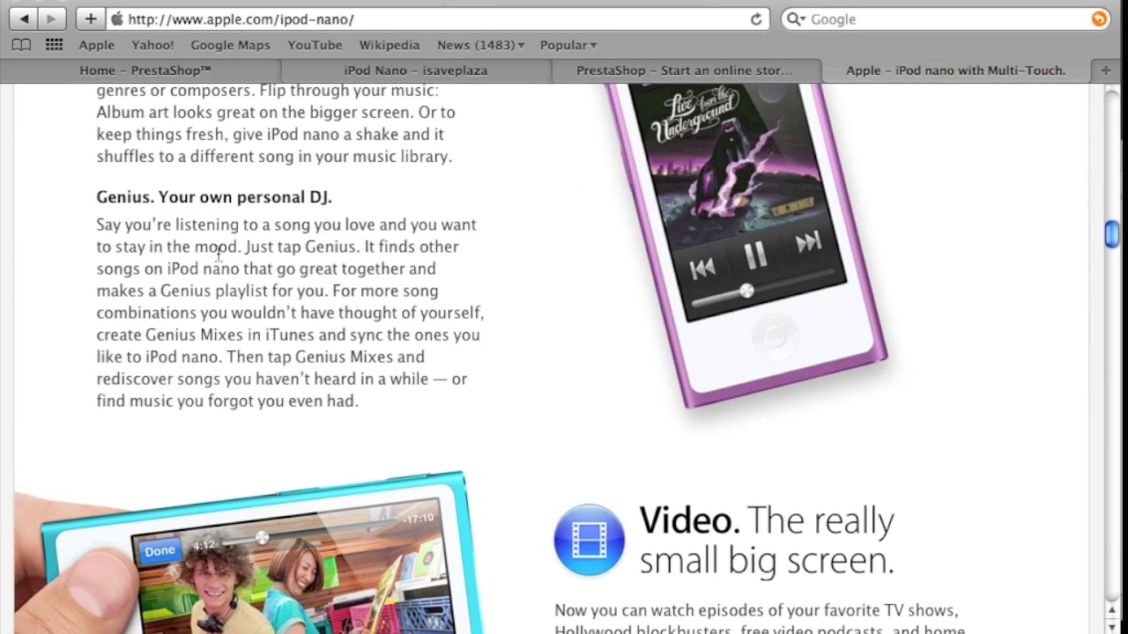
pyautogui.moveTo(218, 253); pyautogui.dragTo(304, 262)
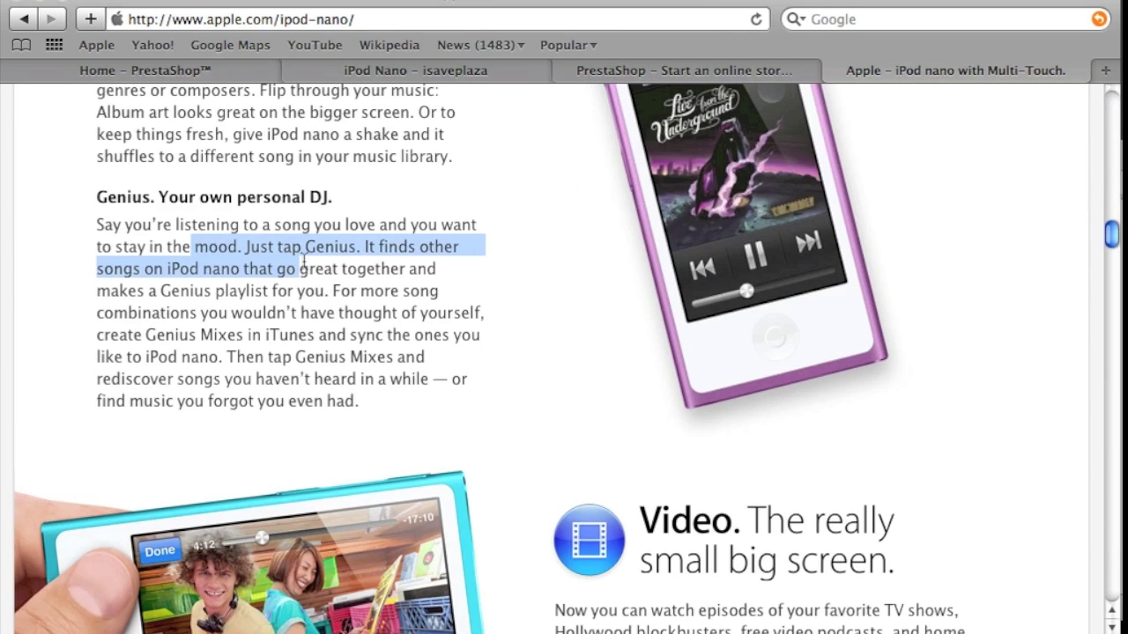
pyautogui.scroll(-5, 357, 467)
pyautogui.moveTo(559, 258); pyautogui.dragTo(731, 273)
pyautogui.scroll(5, 440, 379)
pyautogui.scroll(15, 441, 388)
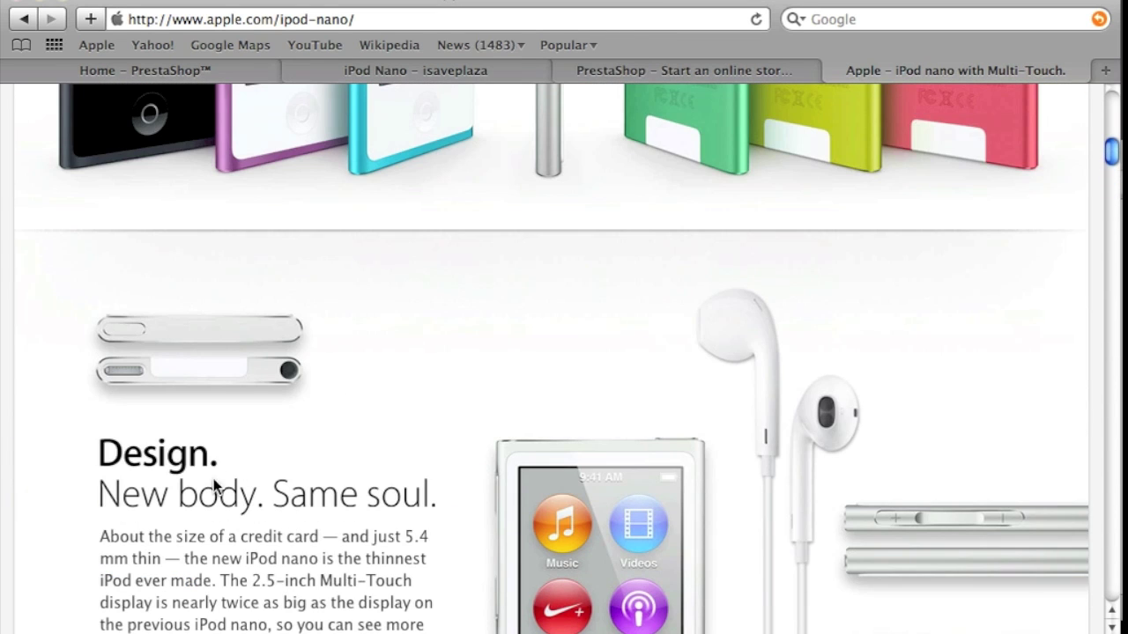
pyautogui.scroll(10, 309, 415)
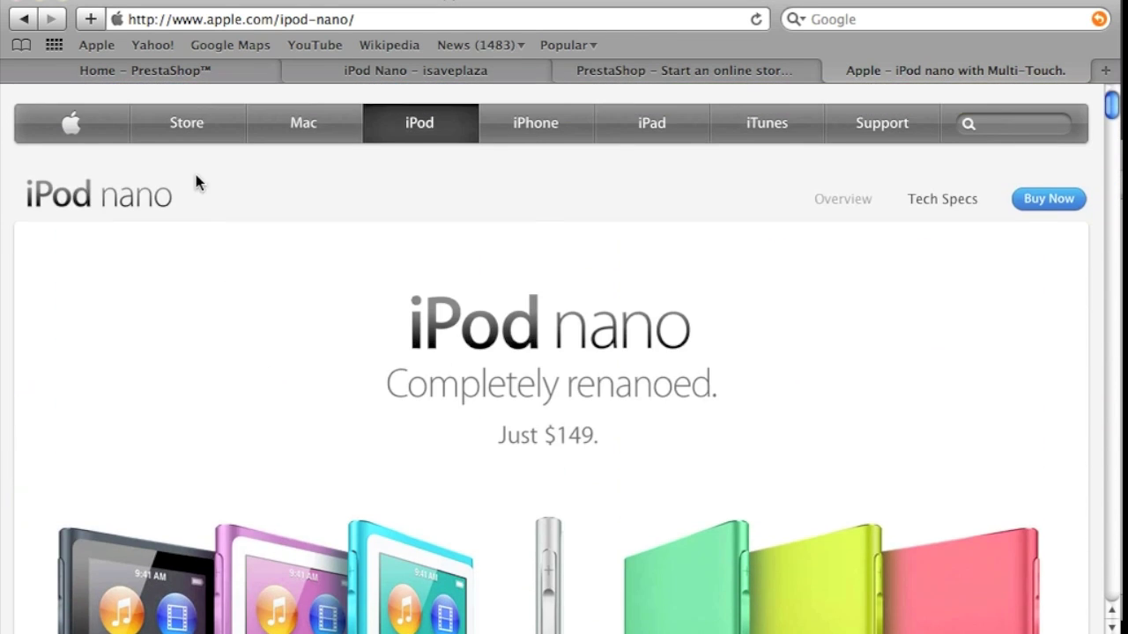
pyautogui.rightClick(277, 180)
pyautogui.click(323, 262)
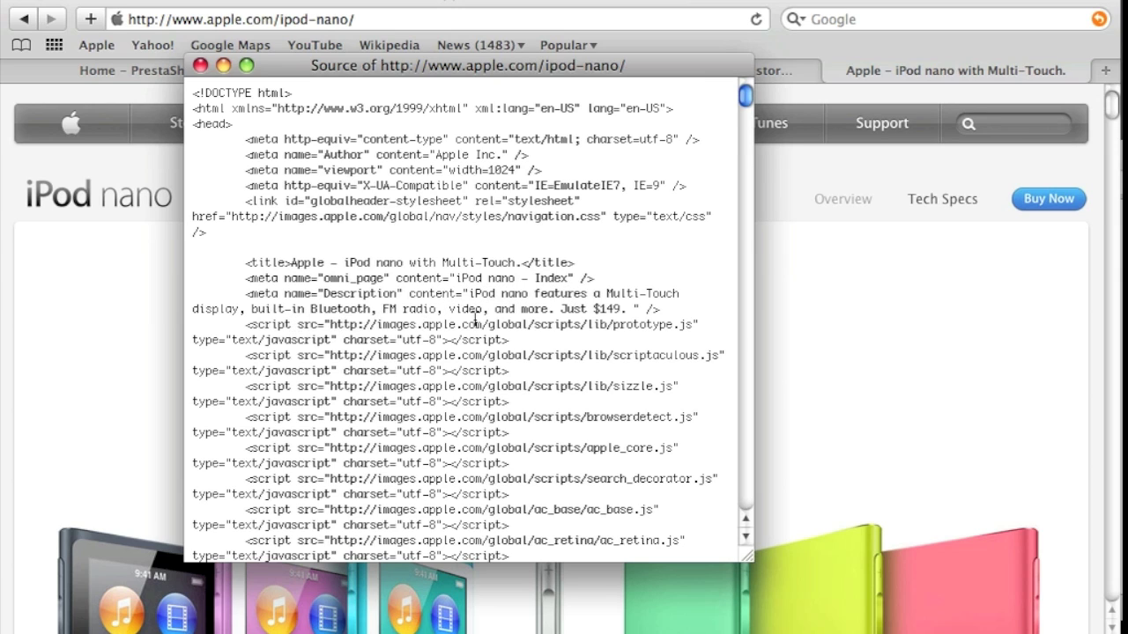
# Step: Close the source and highlight the Apple result's description snippet and web address
pyautogui.click(199, 68)
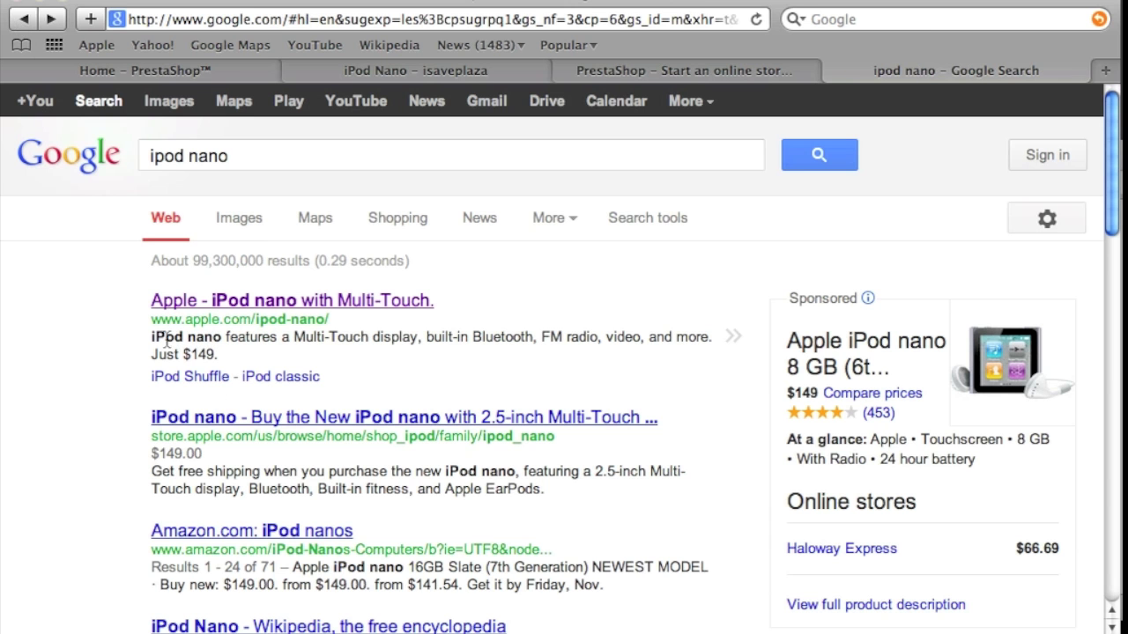
pyautogui.moveTo(219, 355); pyautogui.dragTo(152, 339)
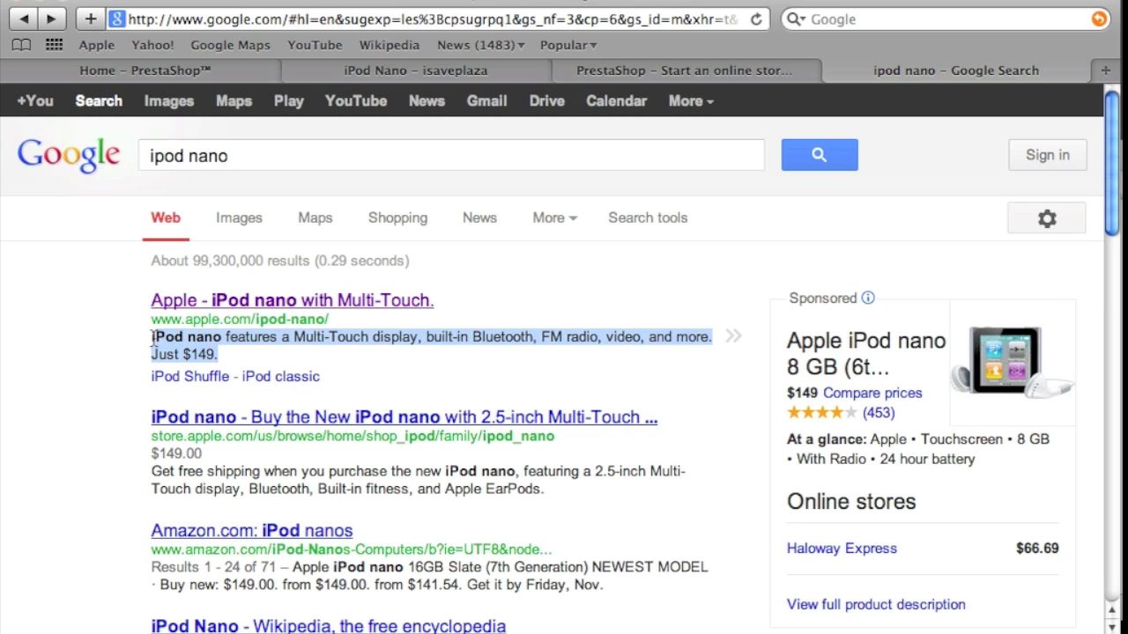
pyautogui.click(199, 345)
pyautogui.moveTo(151, 319); pyautogui.dragTo(356, 320)
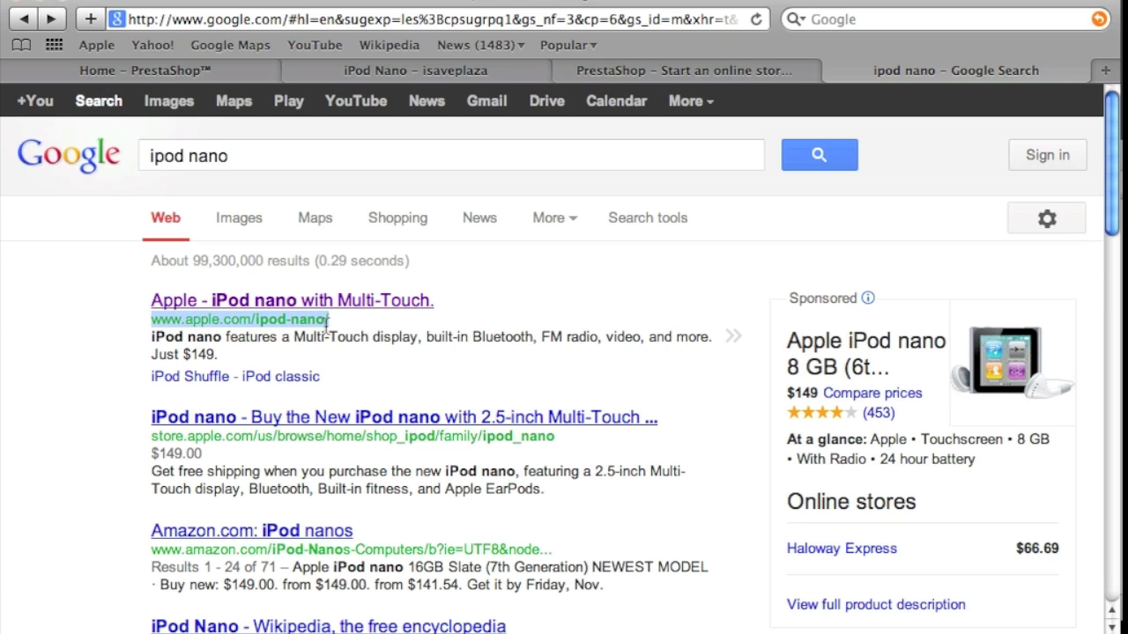
# Step: Return to the store's iPod Nano page and highlight the index.php query in its address
pyautogui.click(441, 71)
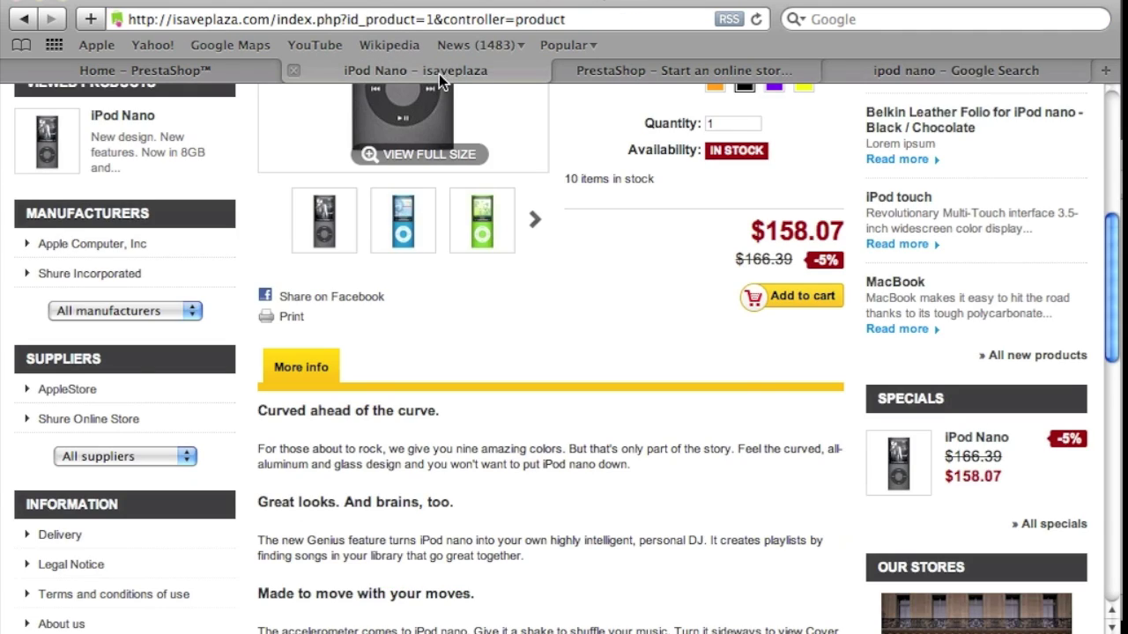
pyautogui.scroll(10, 441, 265)
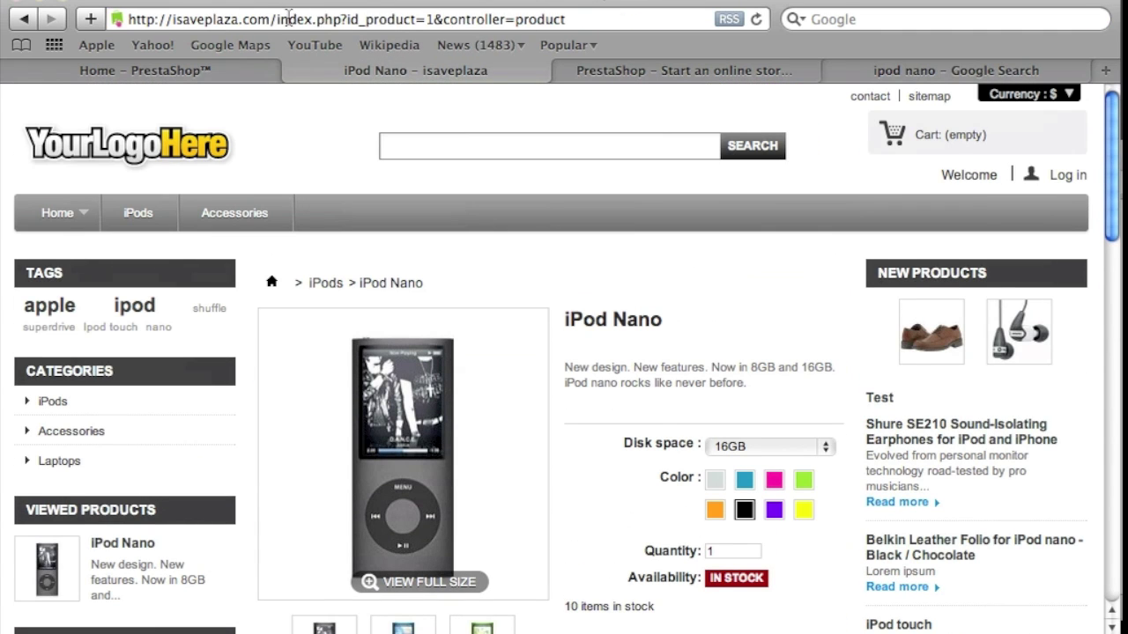
pyautogui.moveTo(277, 18); pyautogui.dragTo(590, 23)
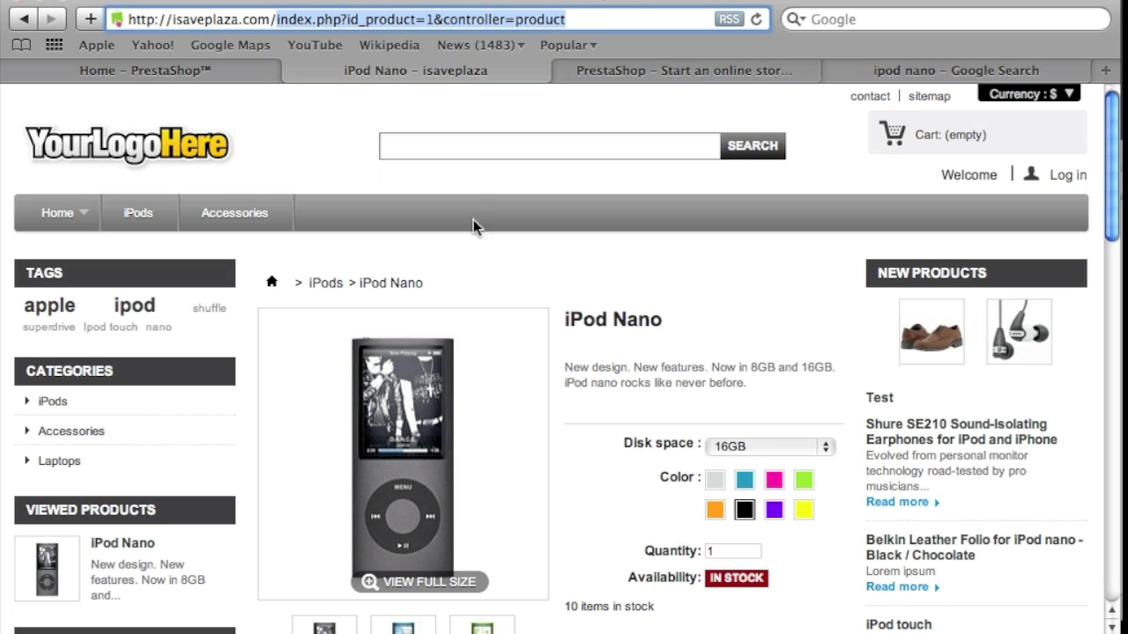
# Step: Go to the PrestaShop admin and open Preferences > SEO & URLs
pyautogui.click(164, 67)
pyautogui.moveTo(749, 196)
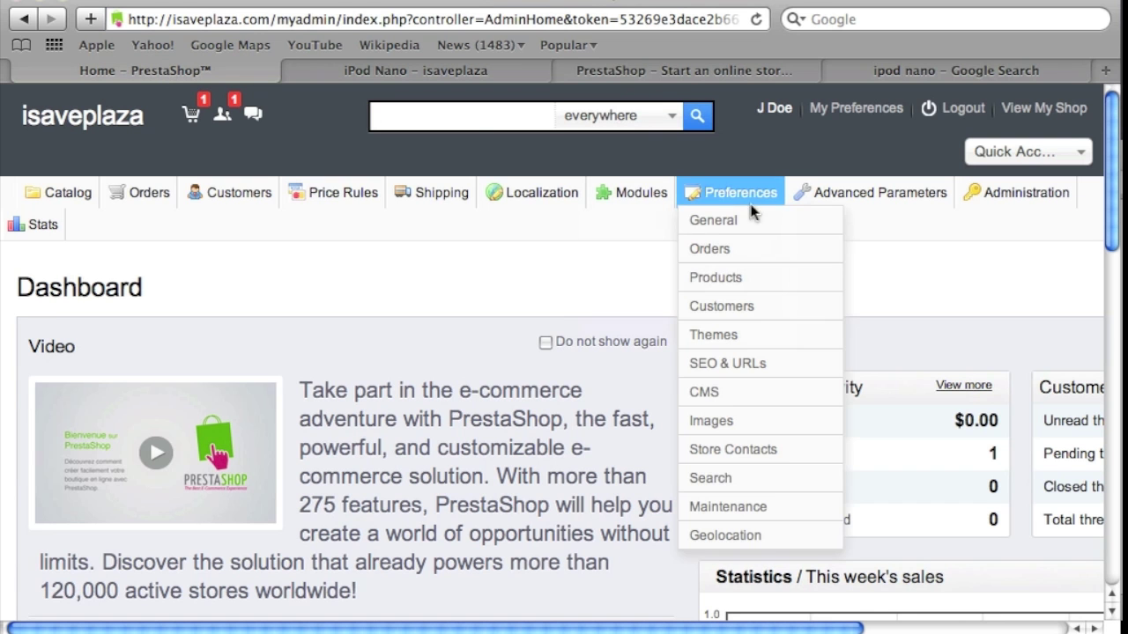
pyautogui.click(728, 364)
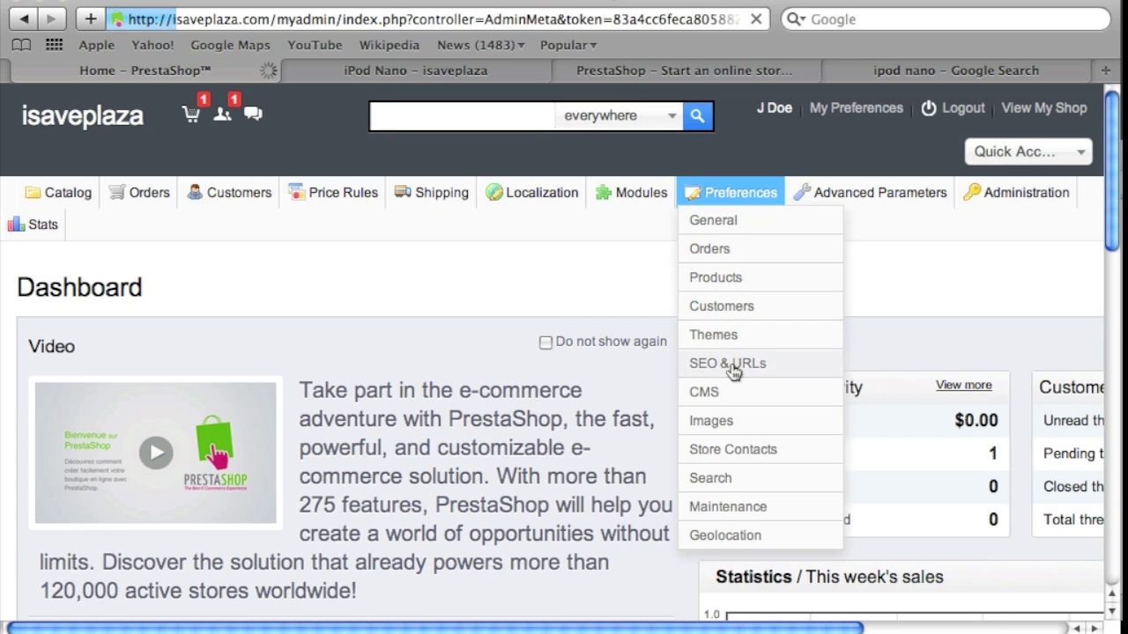
pyautogui.scroll(-10, 675, 361)
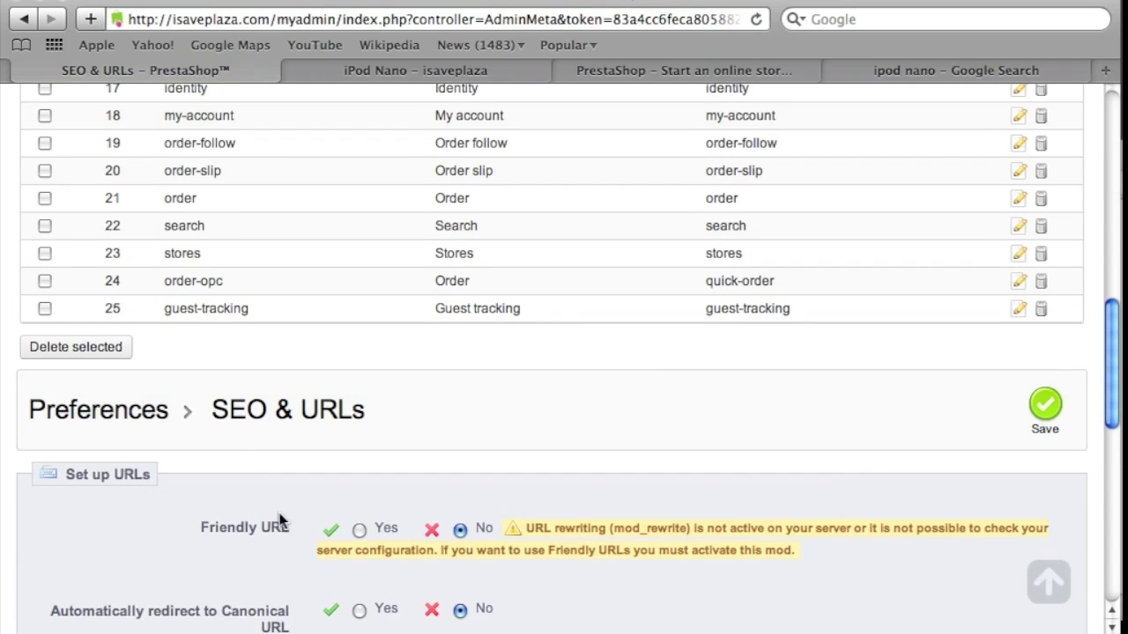
# Step: Set Friendly URL to Yes and save the SEO & URLs settings
pyautogui.click(360, 531)
pyautogui.scroll(-2, 245, 502)
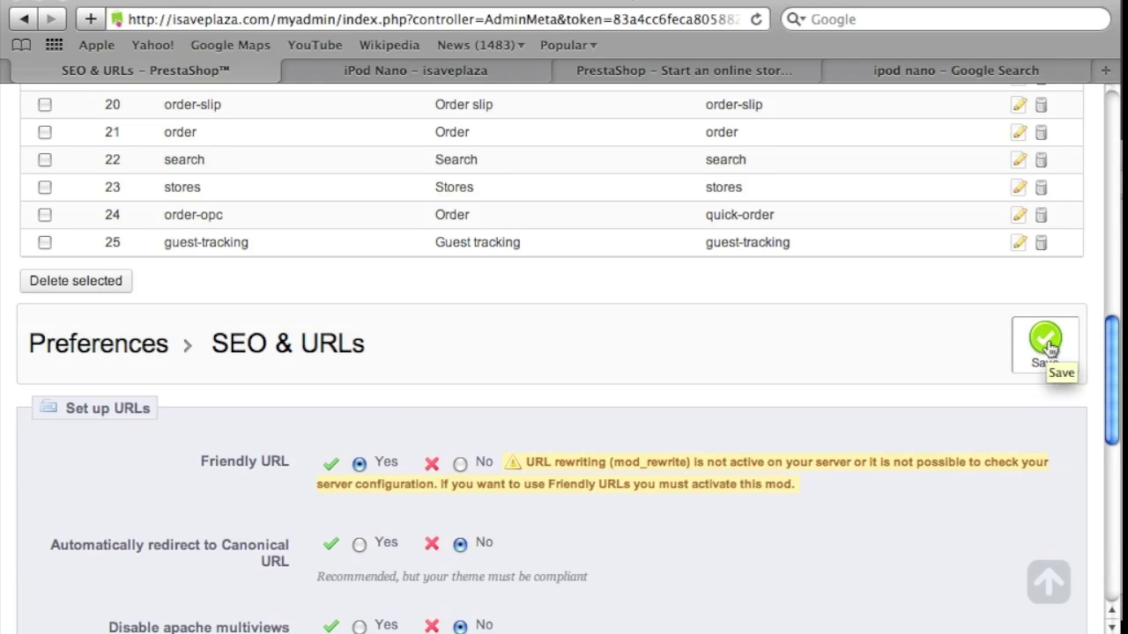
pyautogui.click(1045, 343)
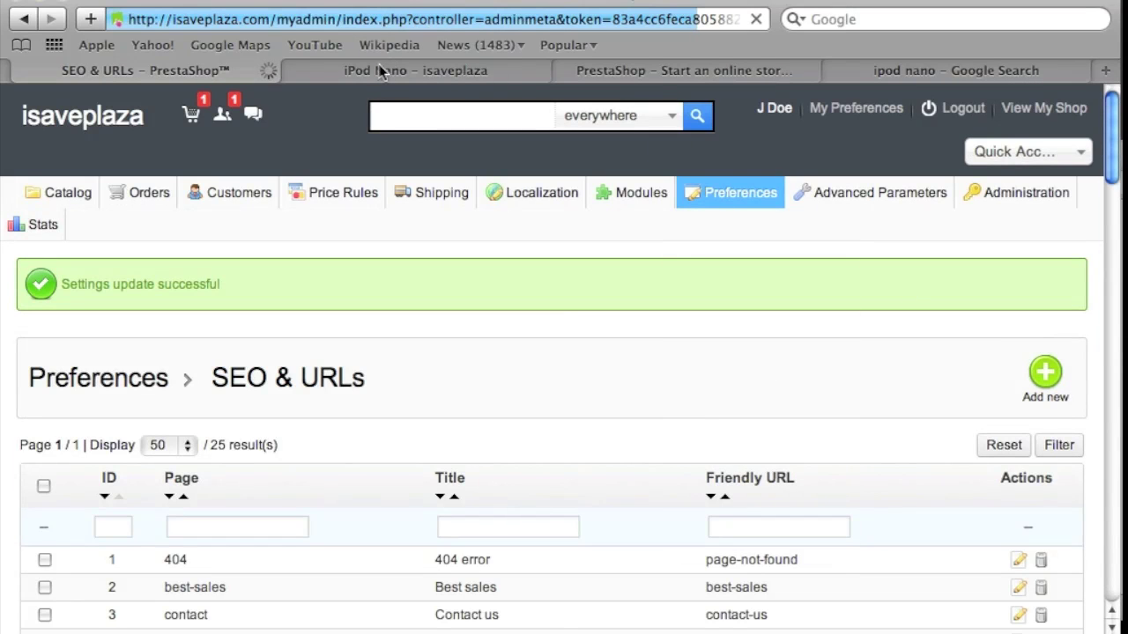
pyautogui.click(381, 70)
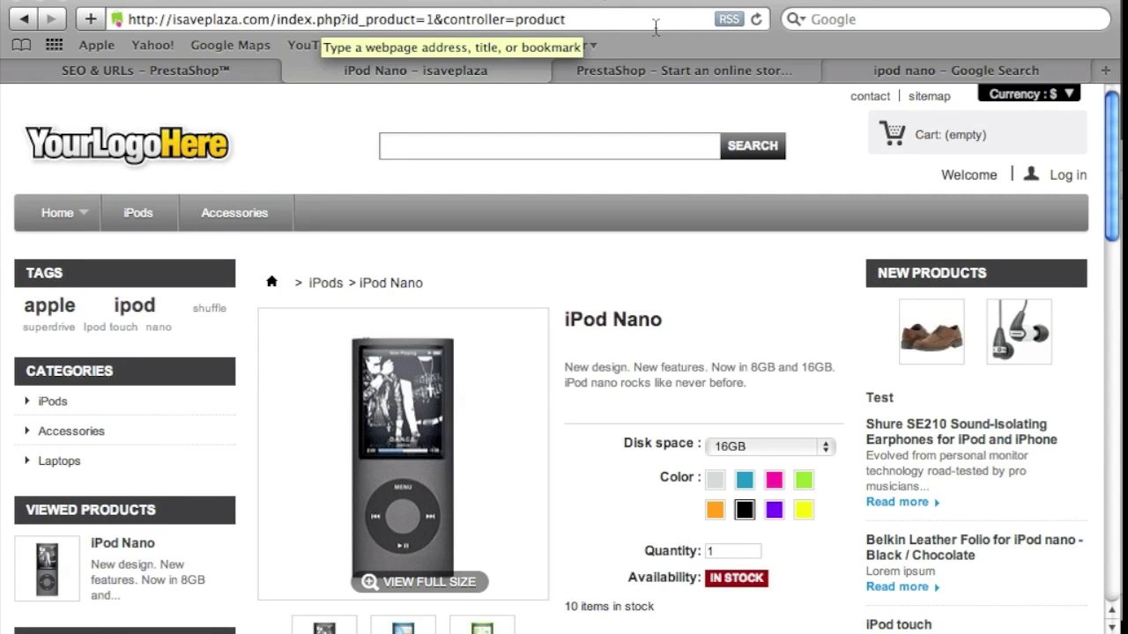
# Step: Reload the storefront, go home and open iPod Nano, now at 1-ipod-nano.html
pyautogui.click(636, 24)
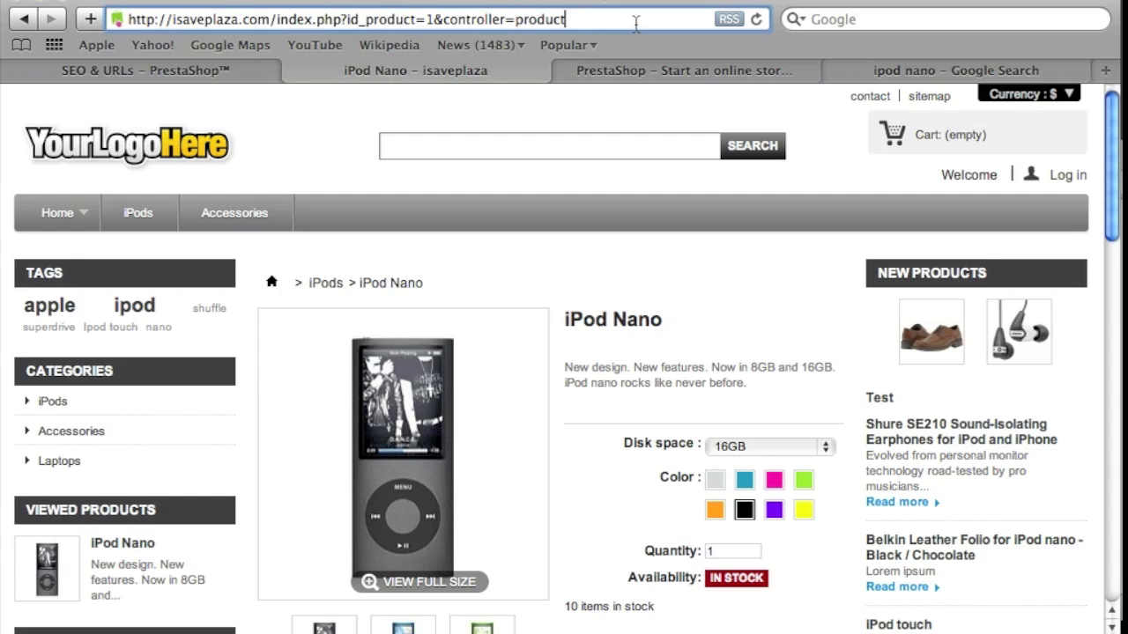
pyautogui.press('Return')
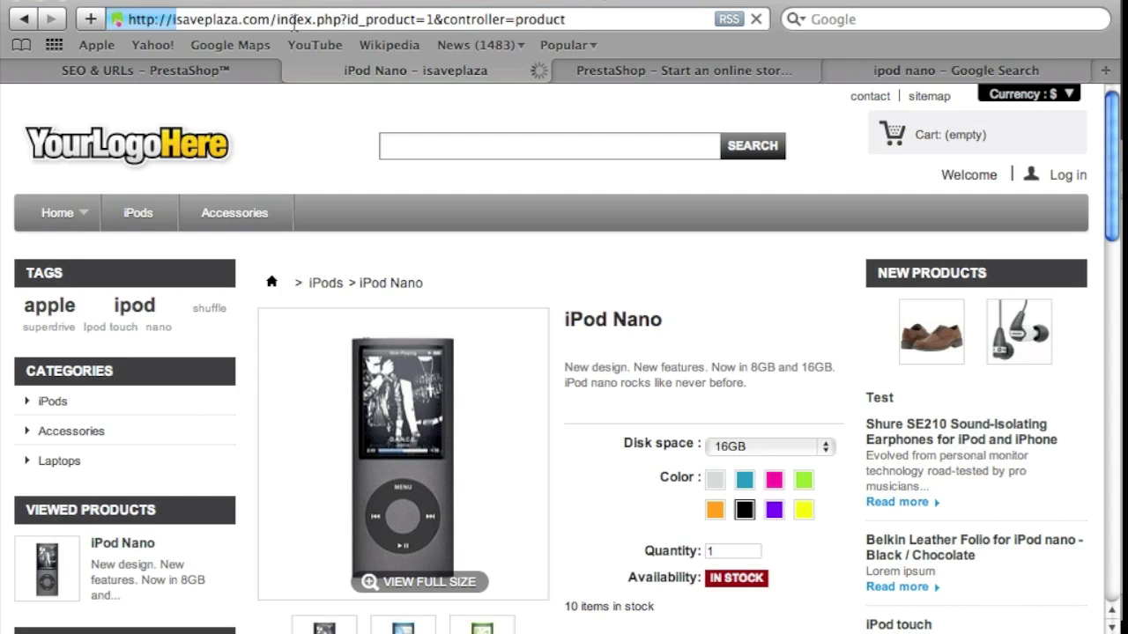
pyautogui.click(349, 20)
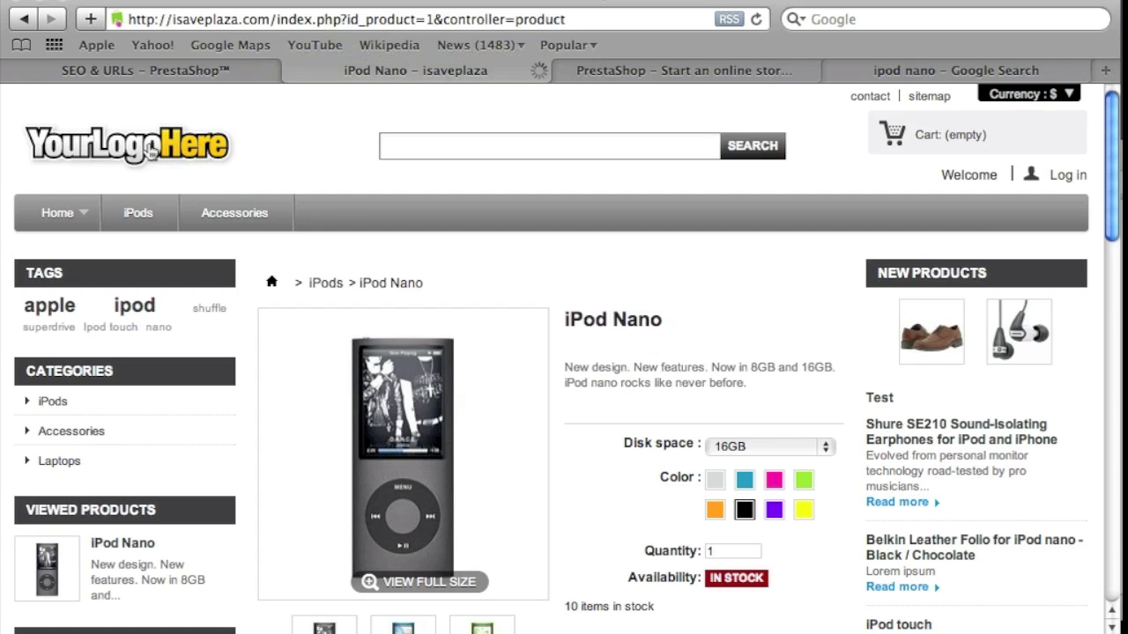
pyautogui.click(144, 154)
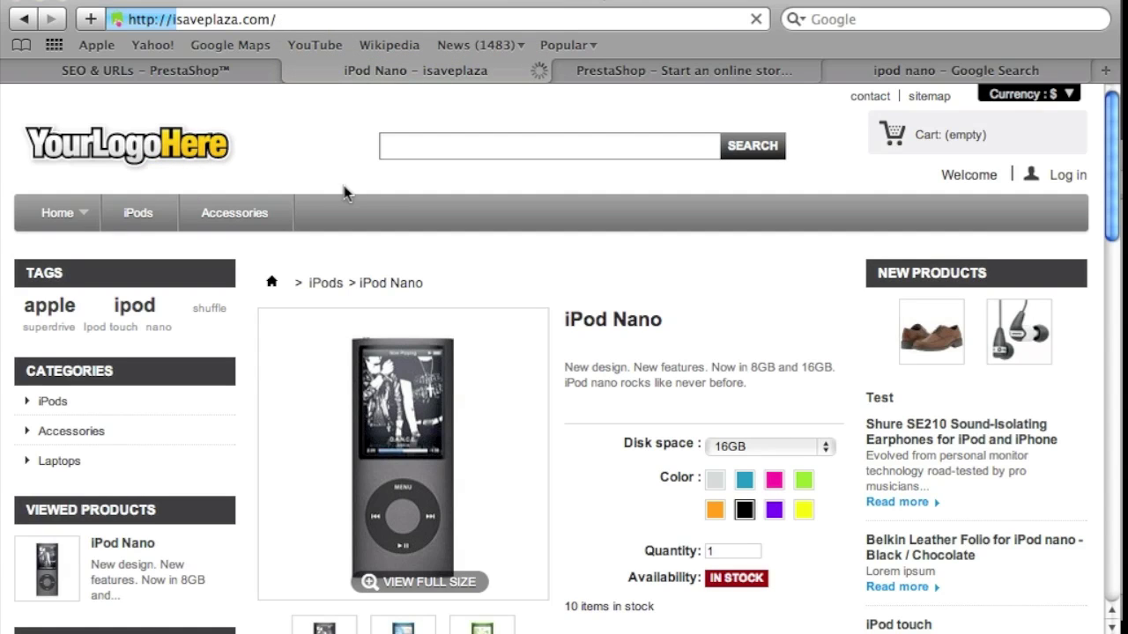
pyautogui.scroll(-5, 397, 242)
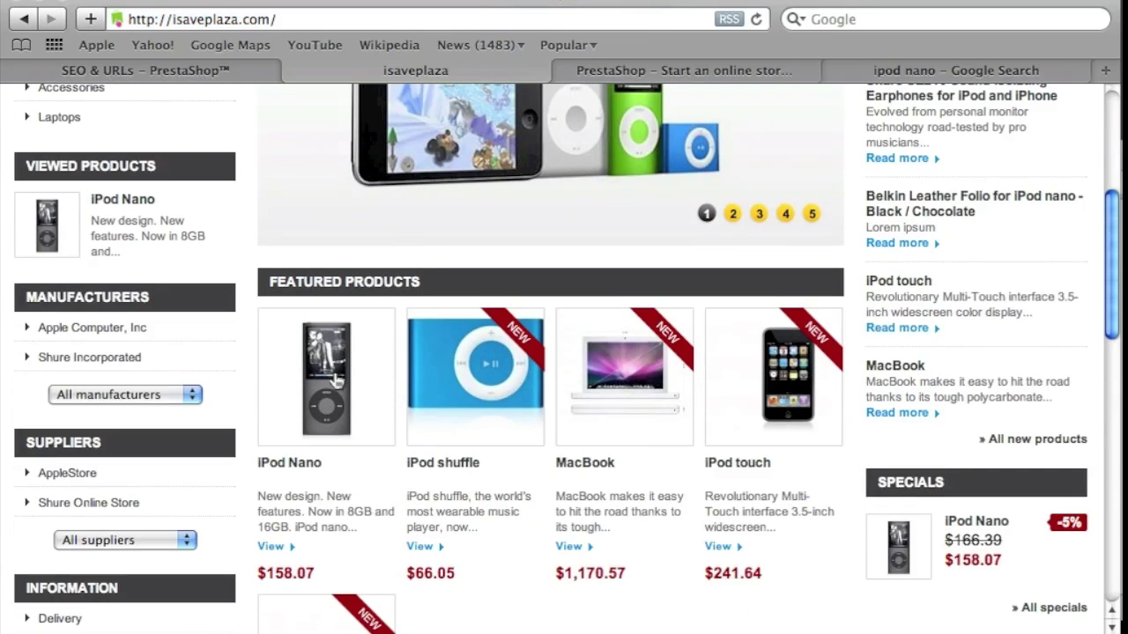
pyautogui.click(336, 379)
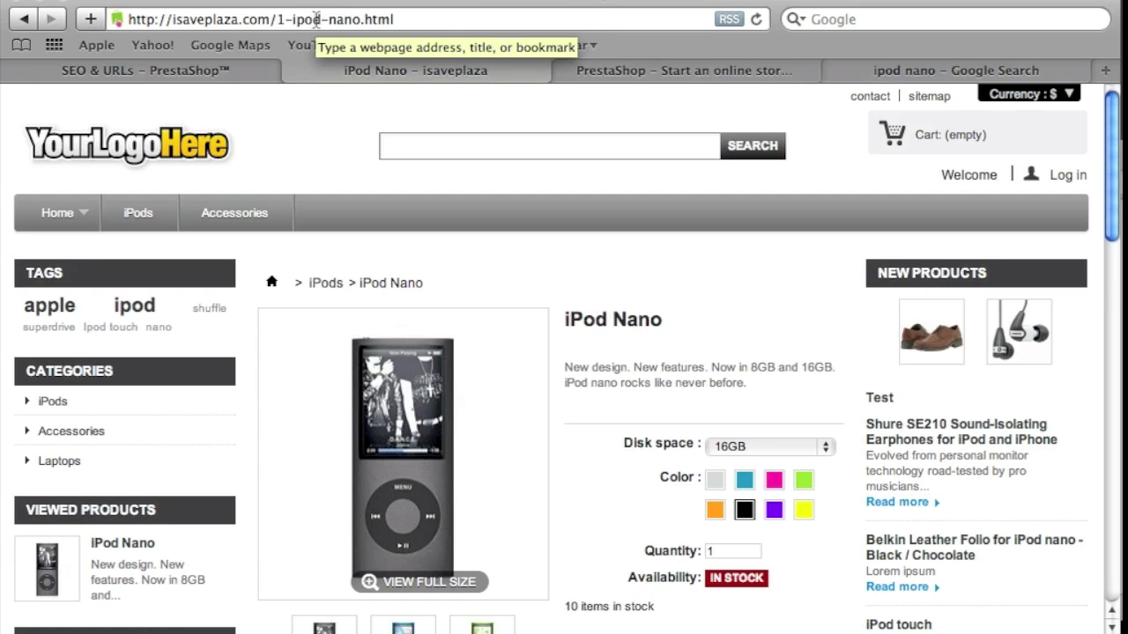
# Step: Load the home page at isaveplaza.com/index.php, then at the bare isaveplaza.com/ address
pyautogui.moveTo(275, 19); pyautogui.dragTo(466, 19)
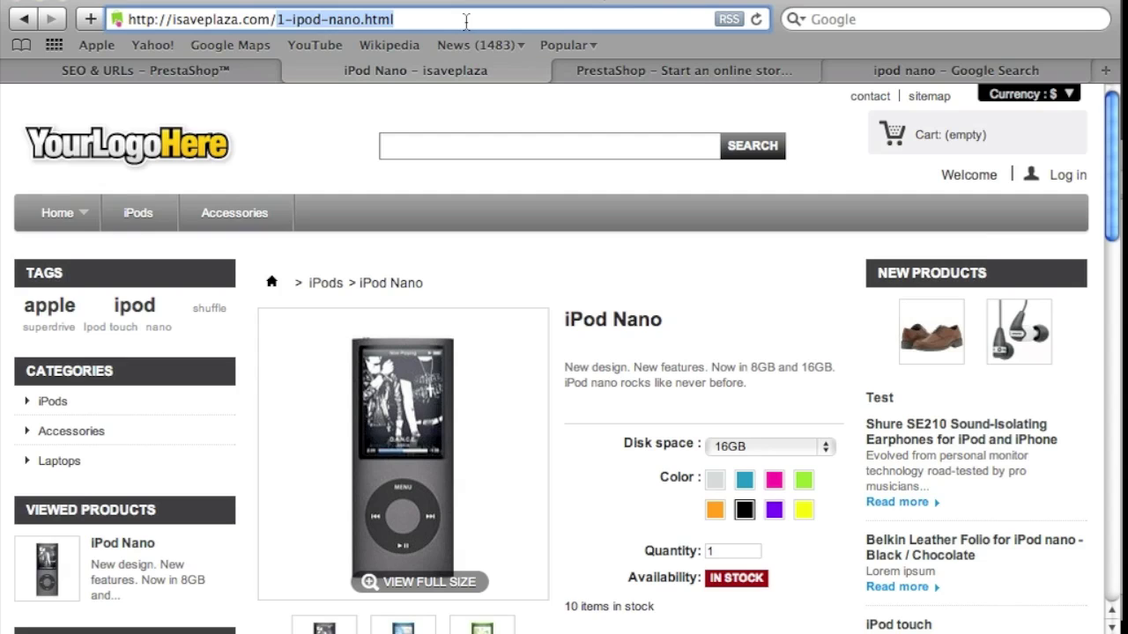
pyautogui.write('i')
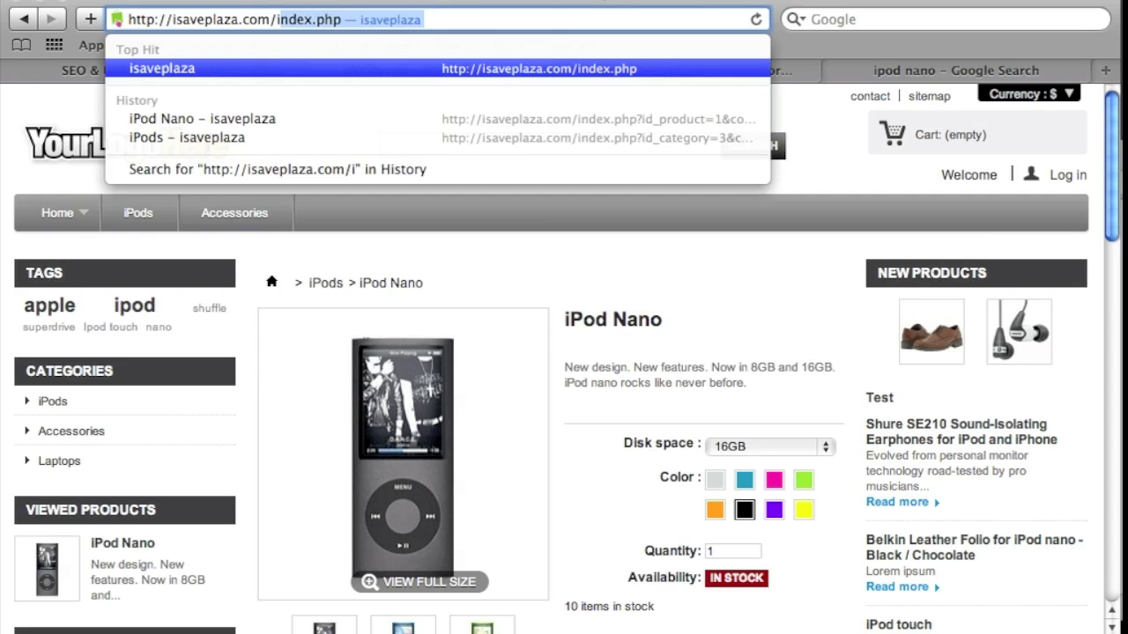
pyautogui.write('nde')
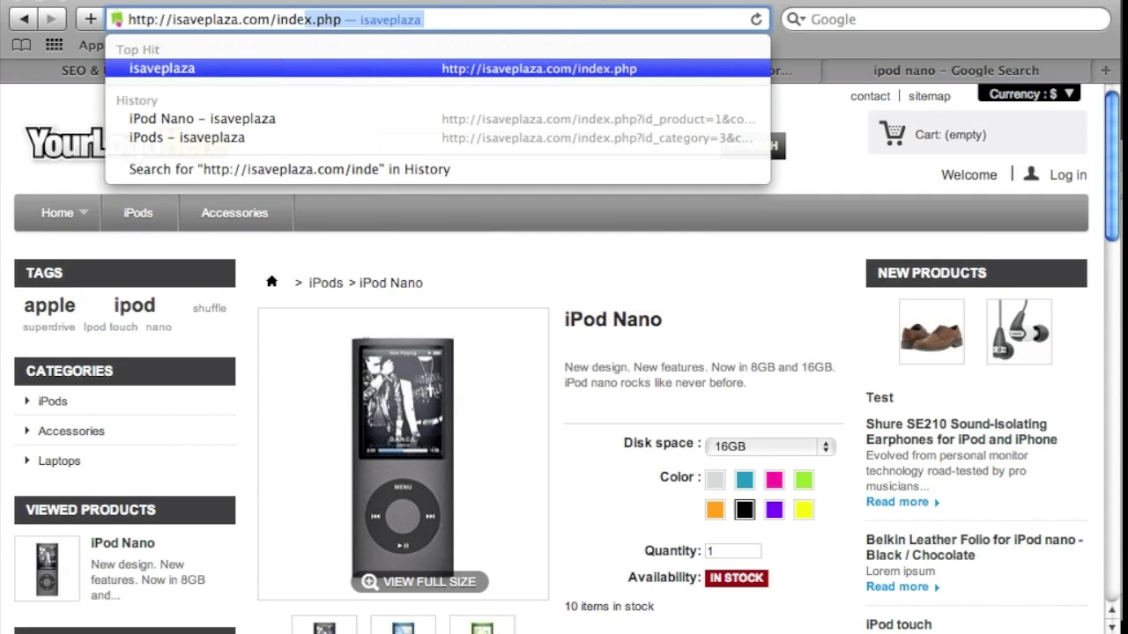
pyautogui.press('Return')
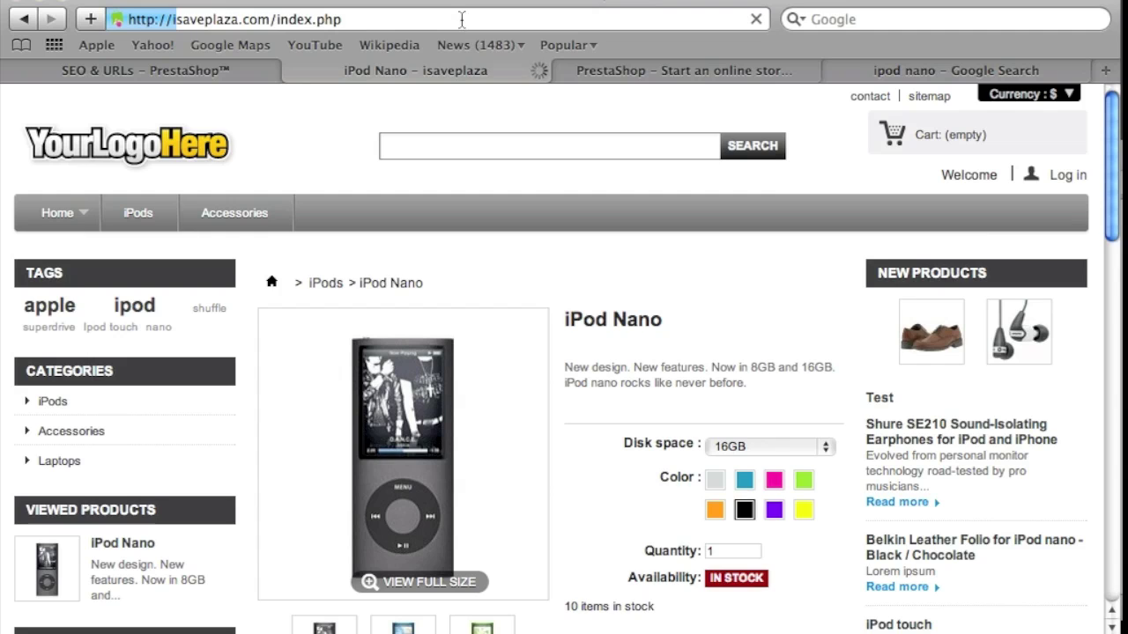
pyautogui.moveTo(277, 19); pyautogui.dragTo(443, 19)
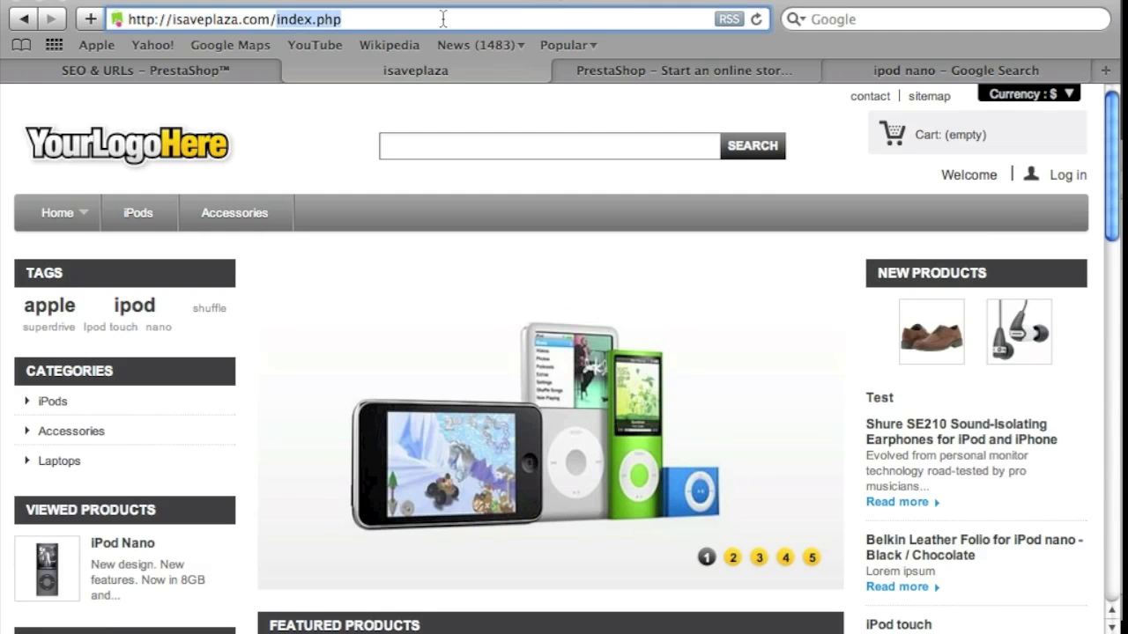
pyautogui.press('BackSpace')
pyautogui.press('Return')
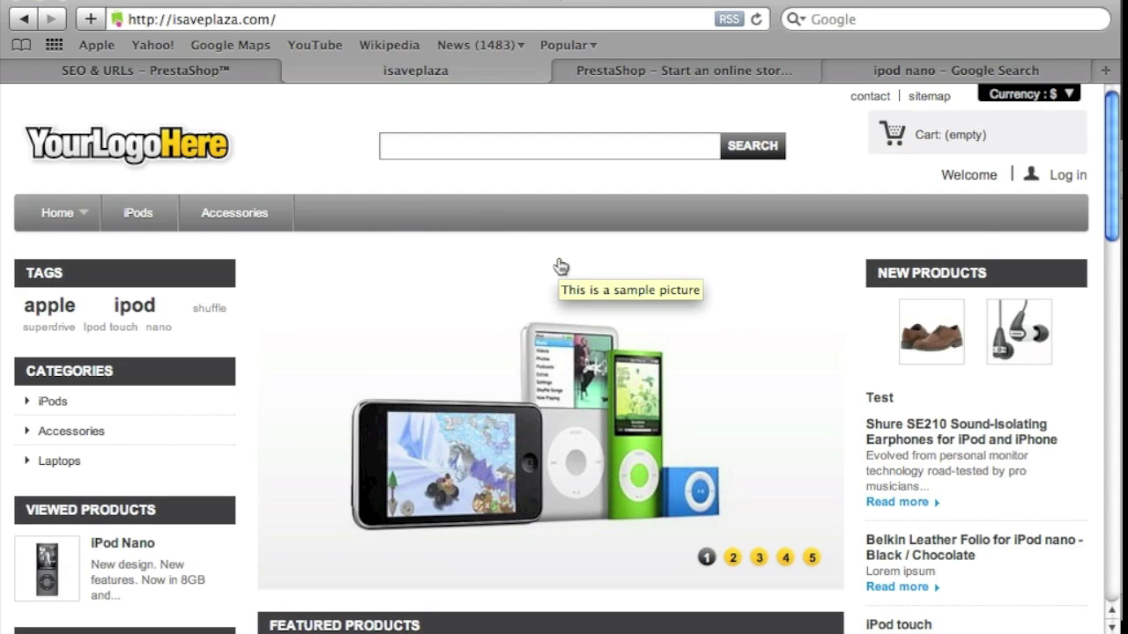
# Step: Turn on Automatically redirect to Canonical URL and save the SEO & URLs settings
pyautogui.click(184, 70)
pyautogui.scroll(-5, 516, 277)
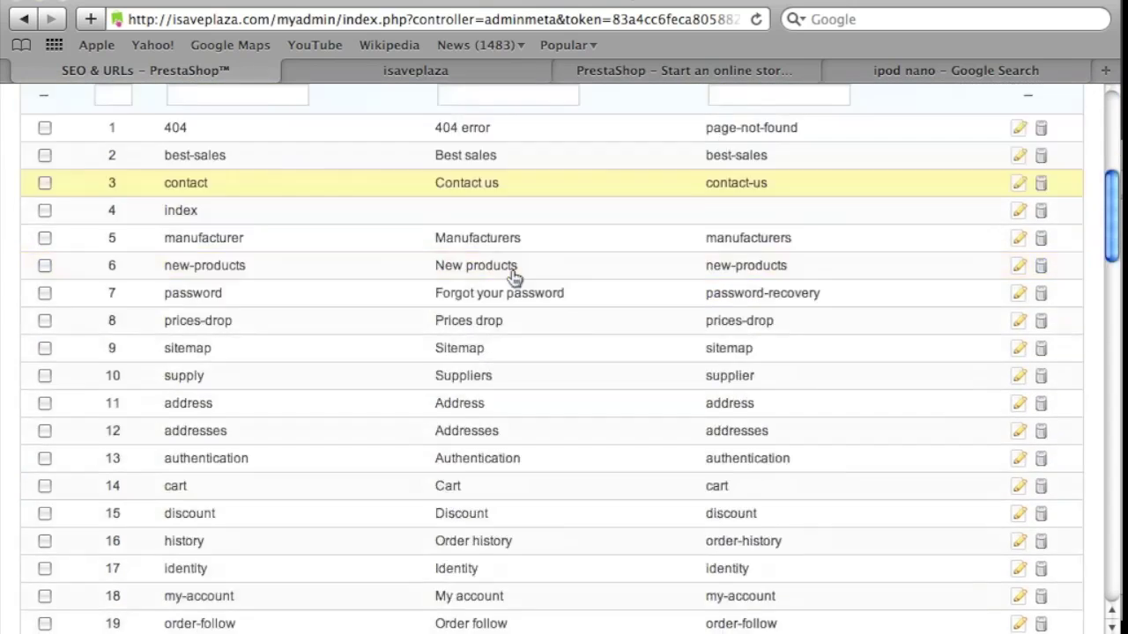
pyautogui.scroll(-15, 515, 278)
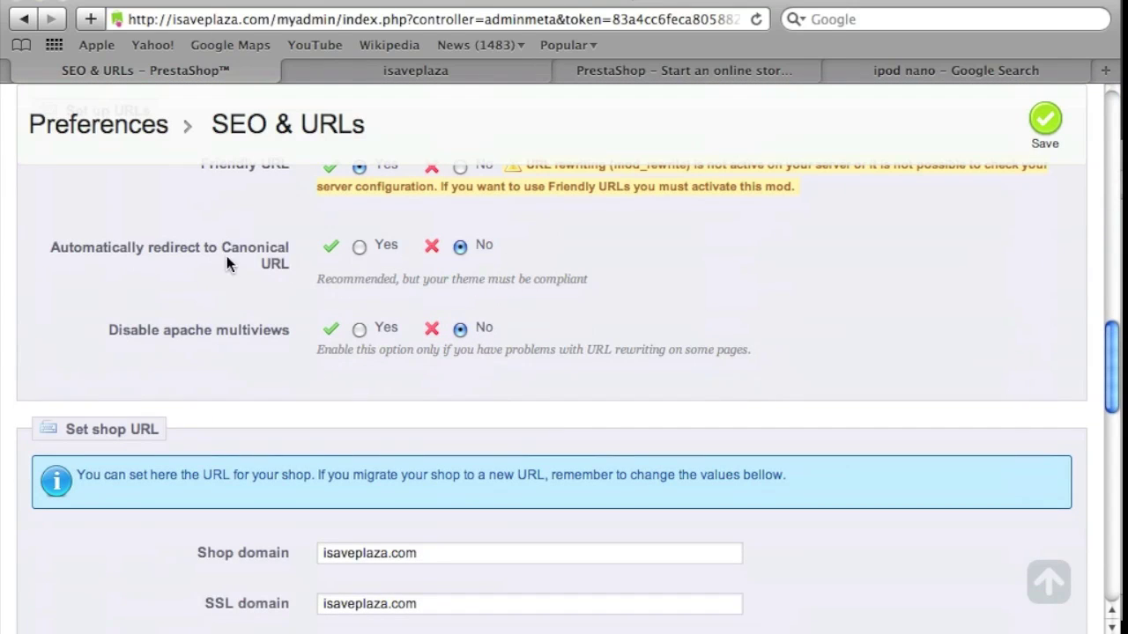
pyautogui.click(359, 247)
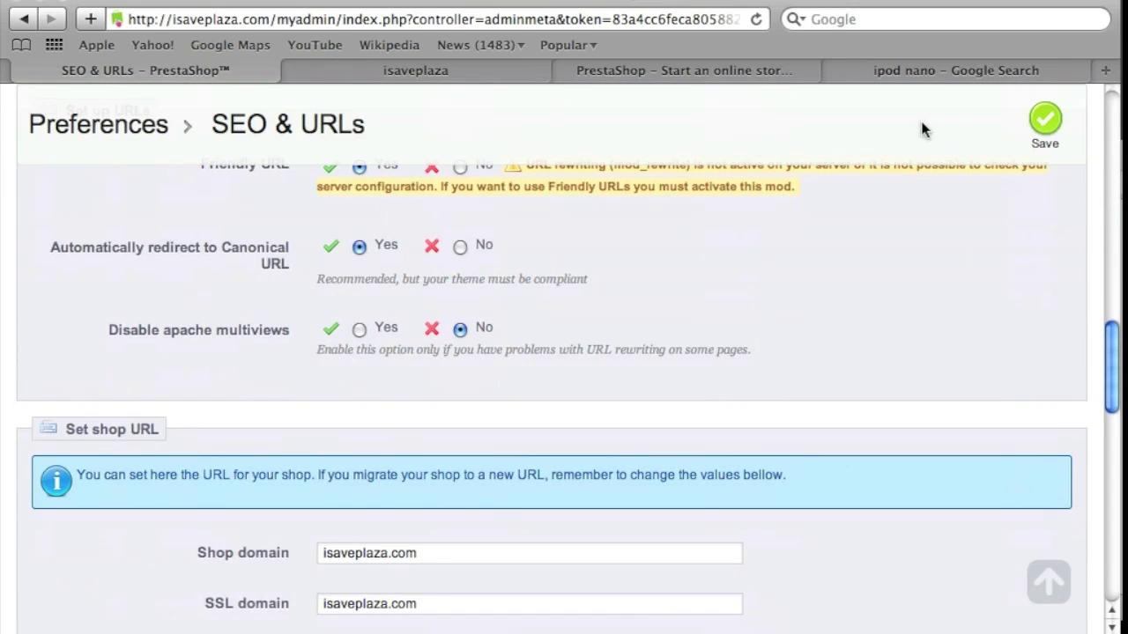
pyautogui.click(1032, 130)
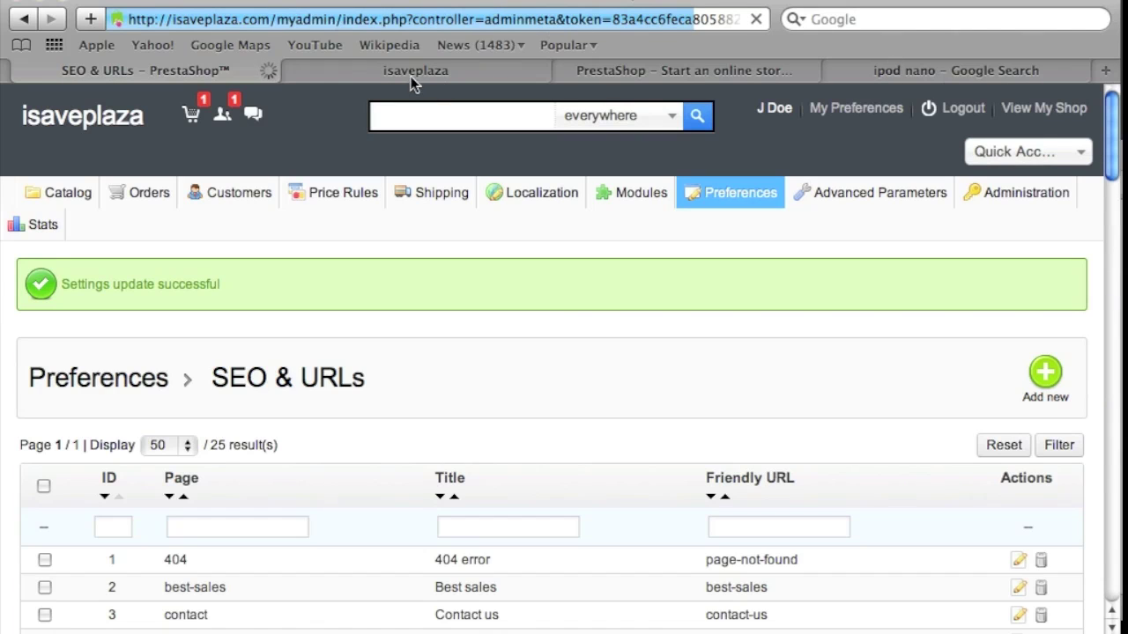
# Step: Load the shop's index.php address in the storefront tab
pyautogui.click(304, 71)
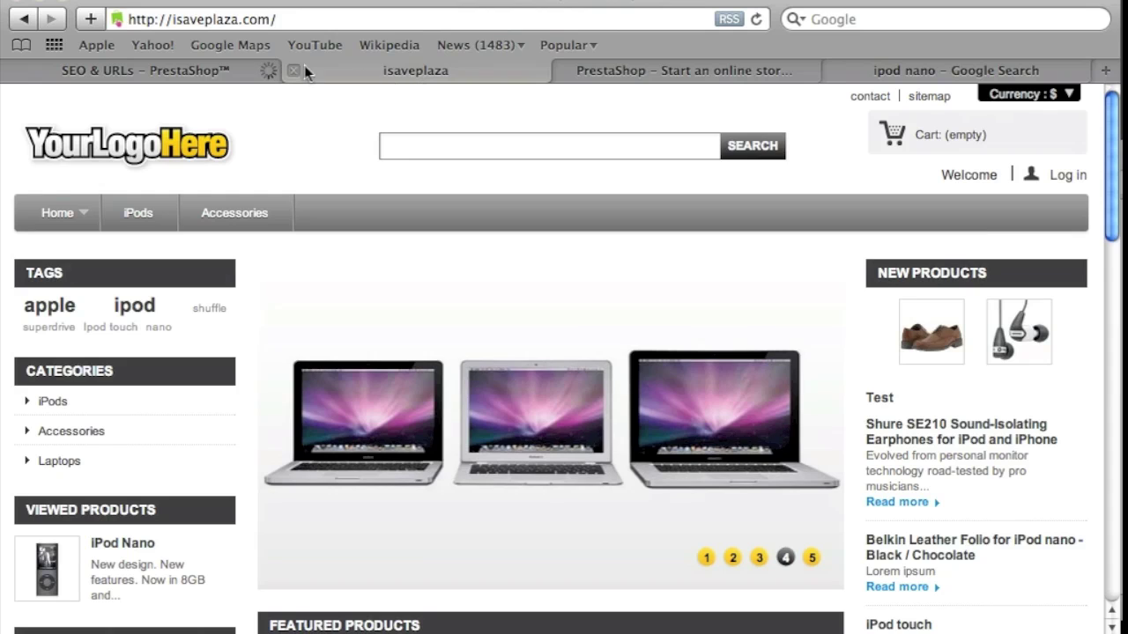
pyautogui.click(296, 18)
pyautogui.write('in')
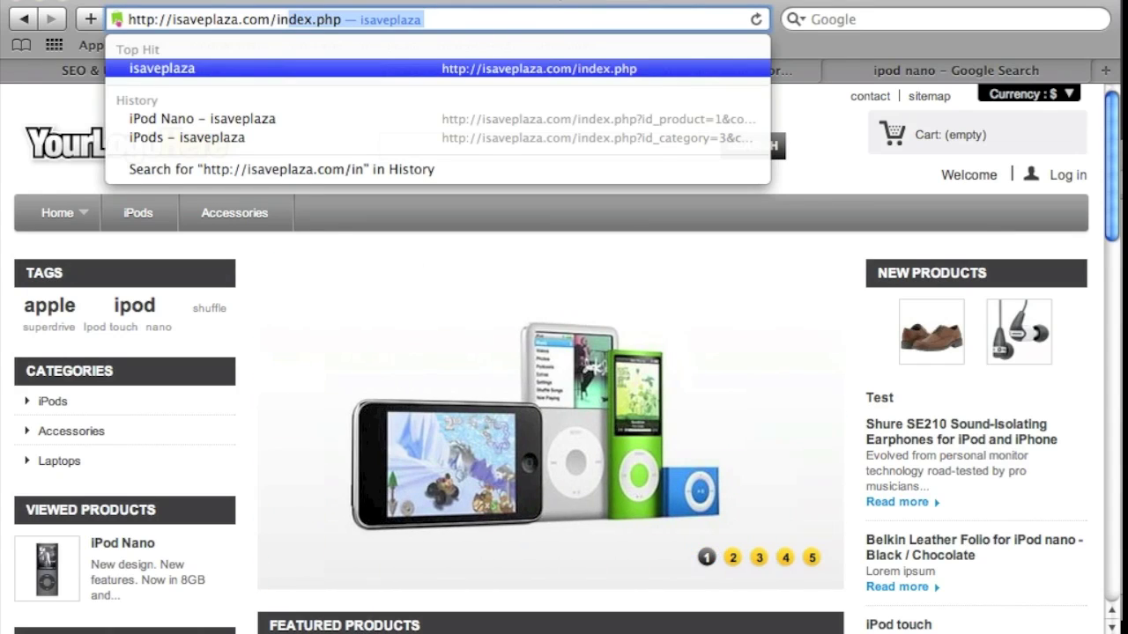
pyautogui.press('Return')
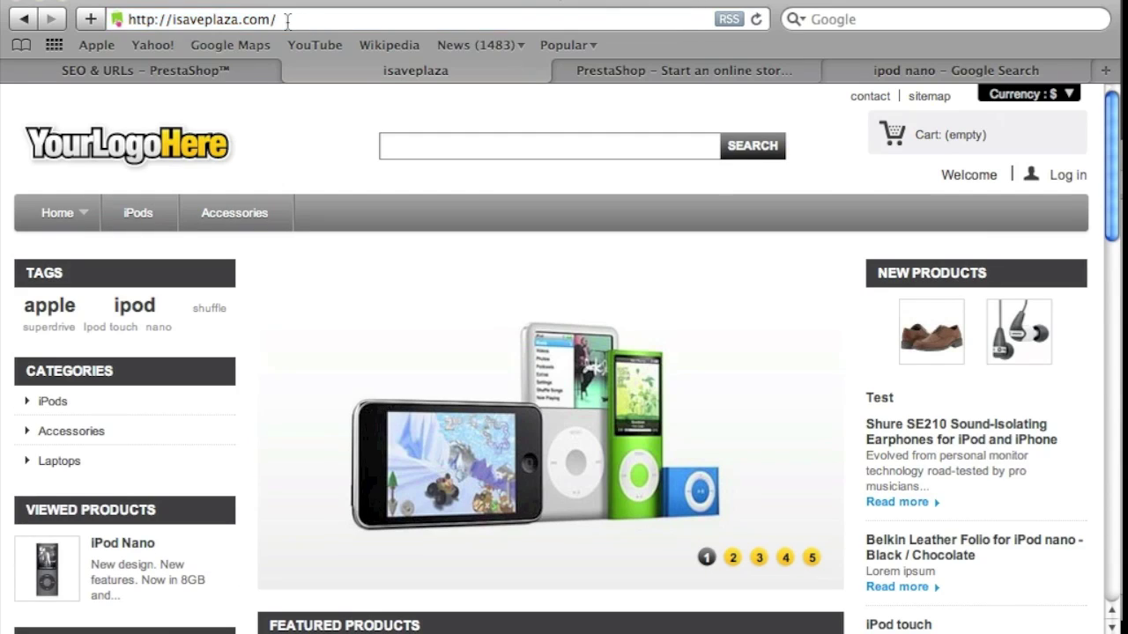
# Step: Return to the iPod Nano product page, now served at 1-ipod-nano.html, from the Back history
pyautogui.scroll(-5, 329, 299)
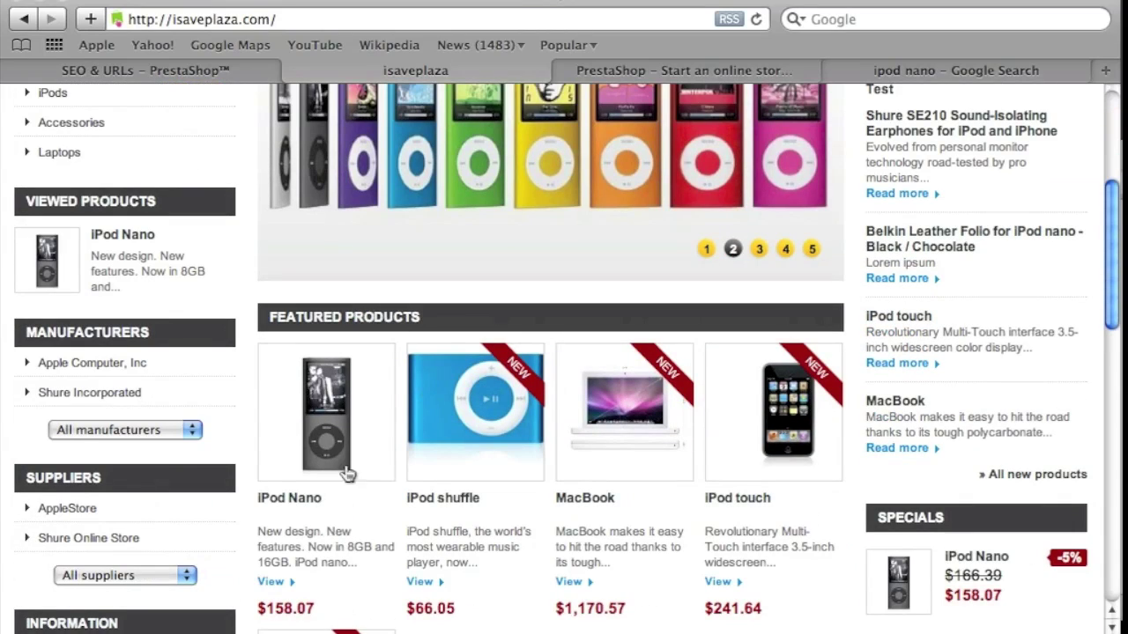
pyautogui.click(24, 18)
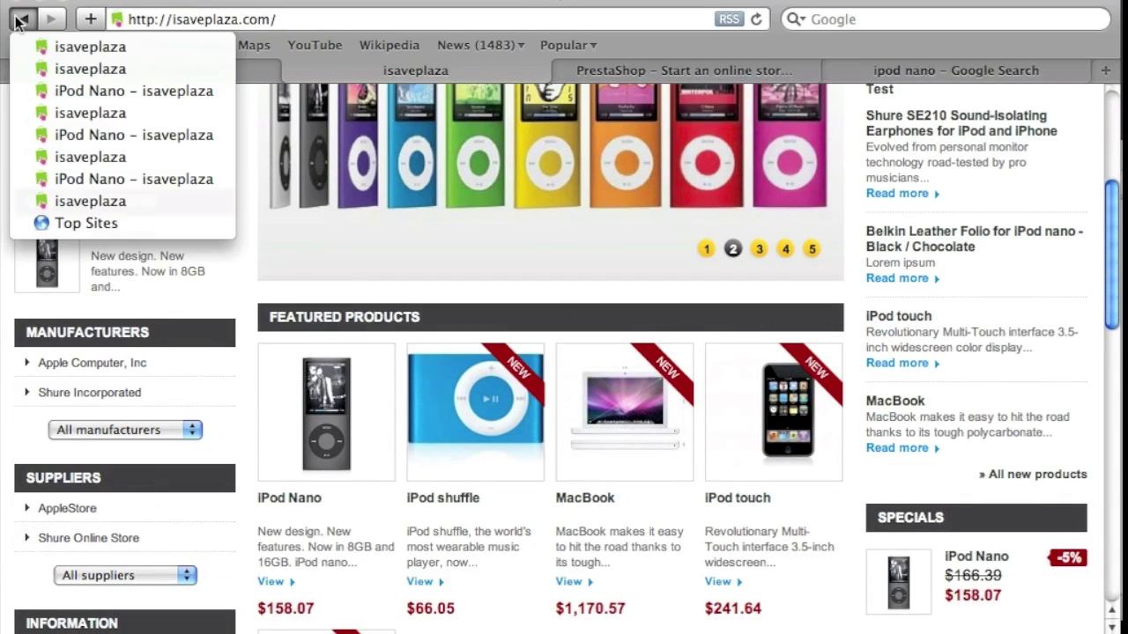
pyautogui.click(70, 133)
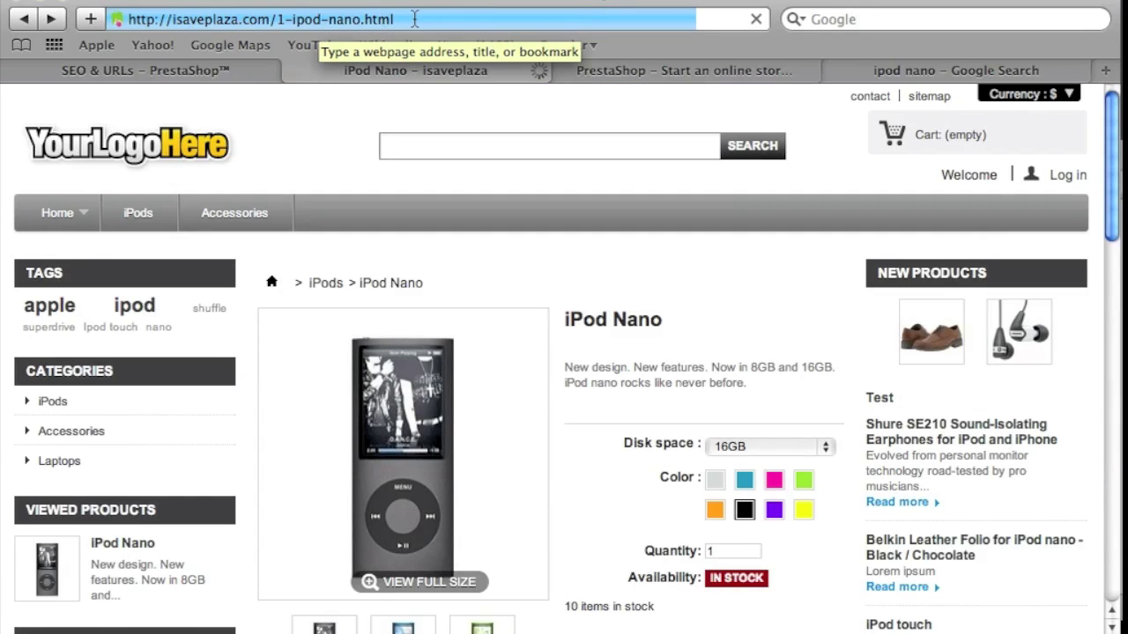
pyautogui.rightClick(303, 133)
# Step: View the iPod Nano page's HTML source, then return to the admin SEO & URLs page
pyautogui.click(377, 241)
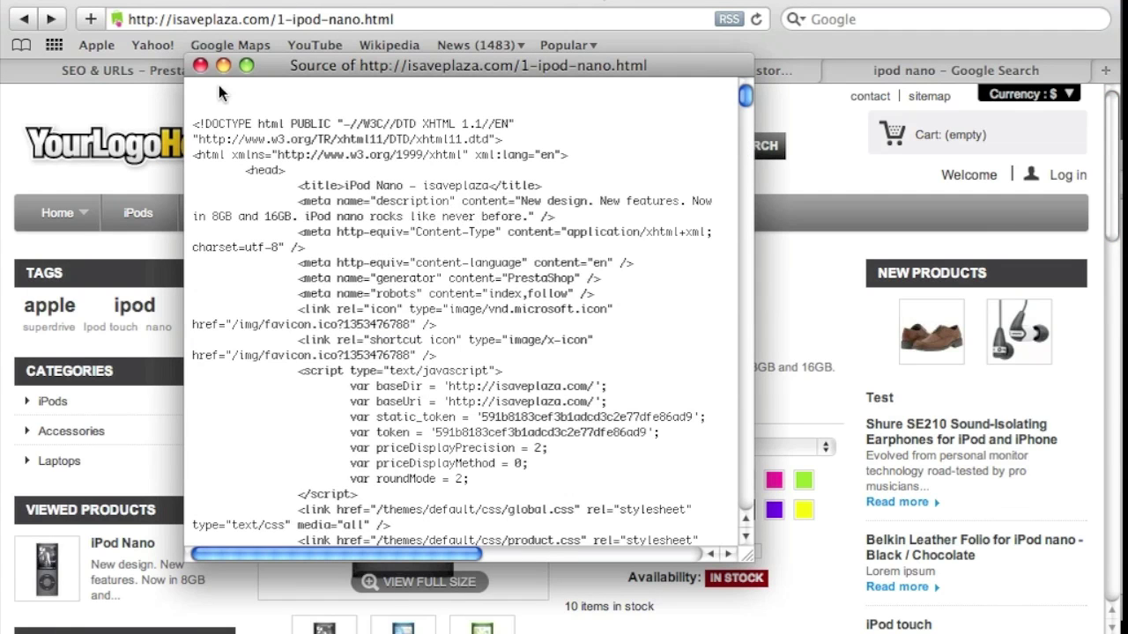
pyautogui.click(200, 66)
pyautogui.click(179, 71)
# Step: Open iPod Nano for editing from the Catalog > Products list
pyautogui.moveTo(60, 193)
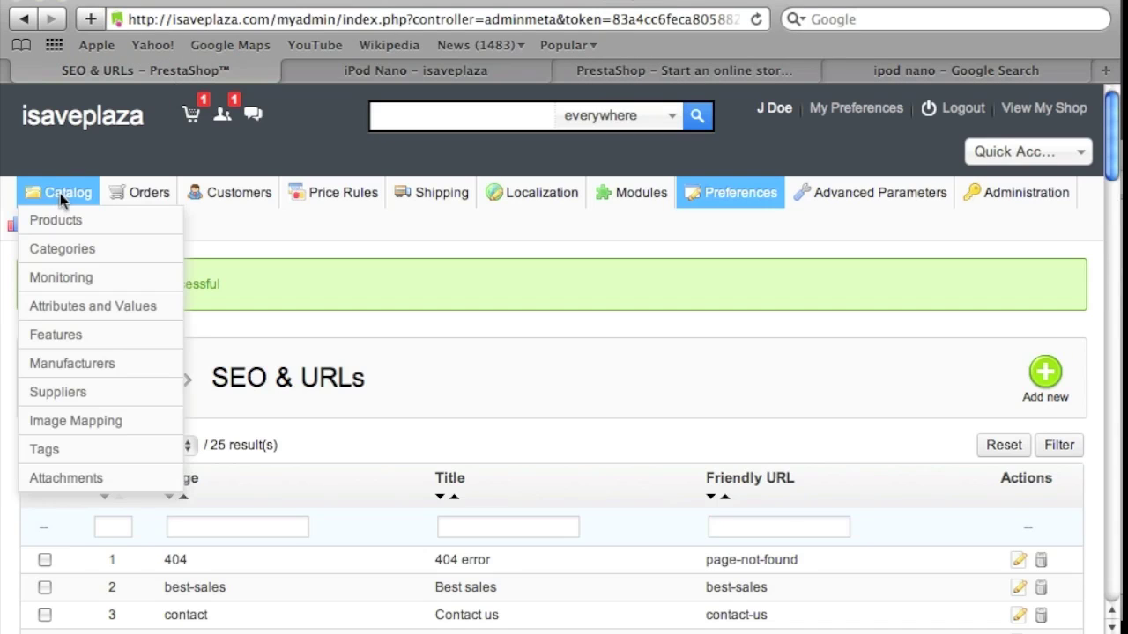
pyautogui.click(64, 219)
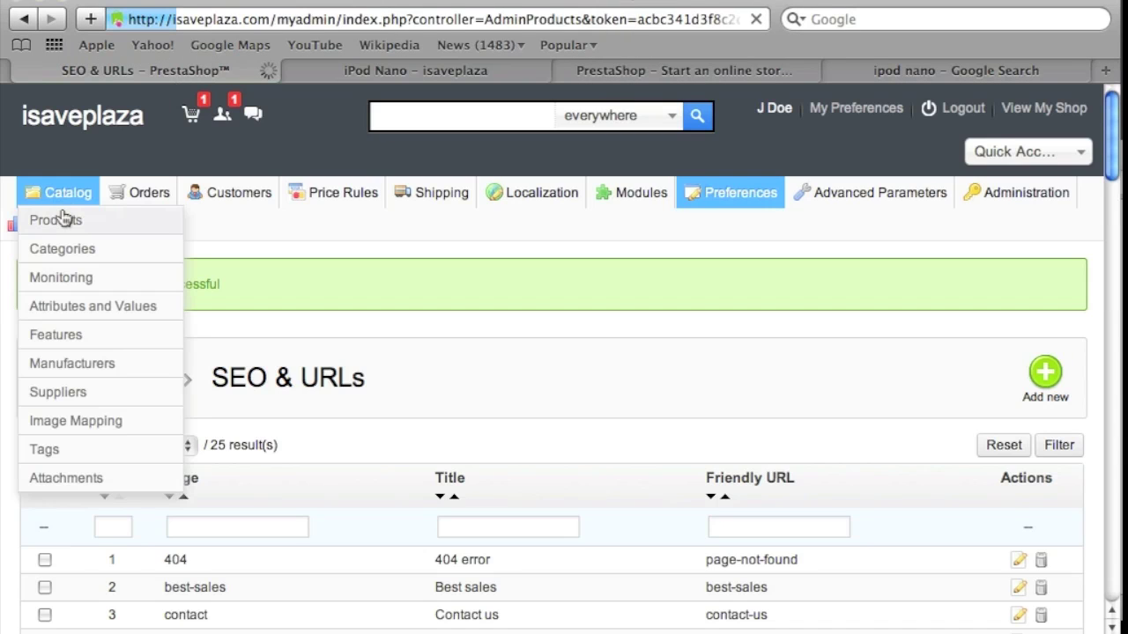
pyautogui.scroll(-3, 411, 273)
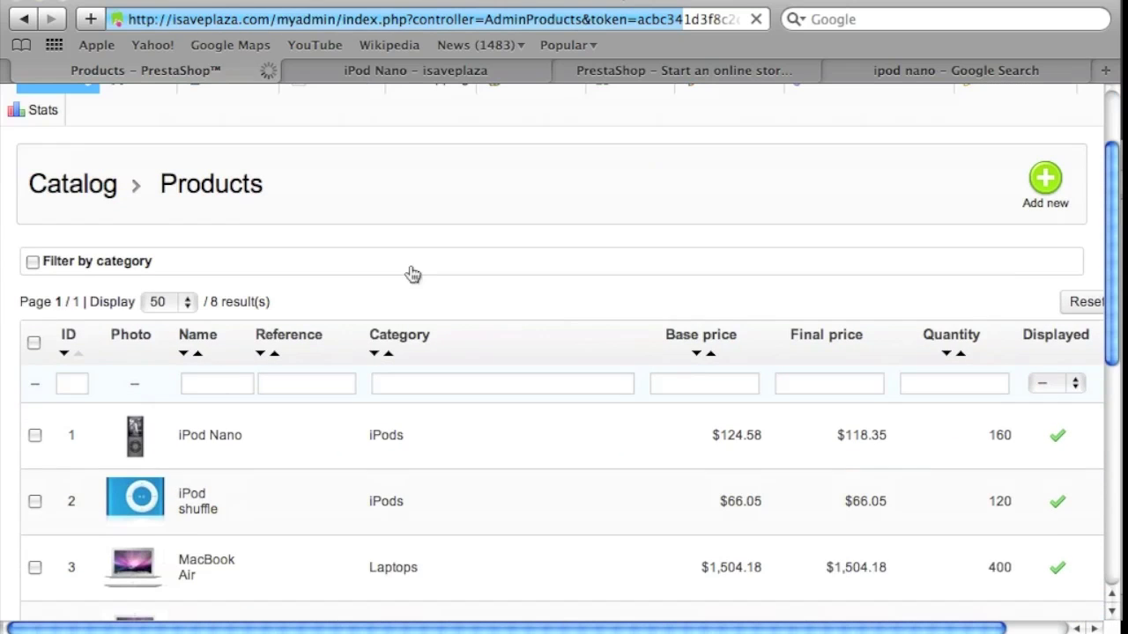
pyautogui.hscroll(2, 890, 547)
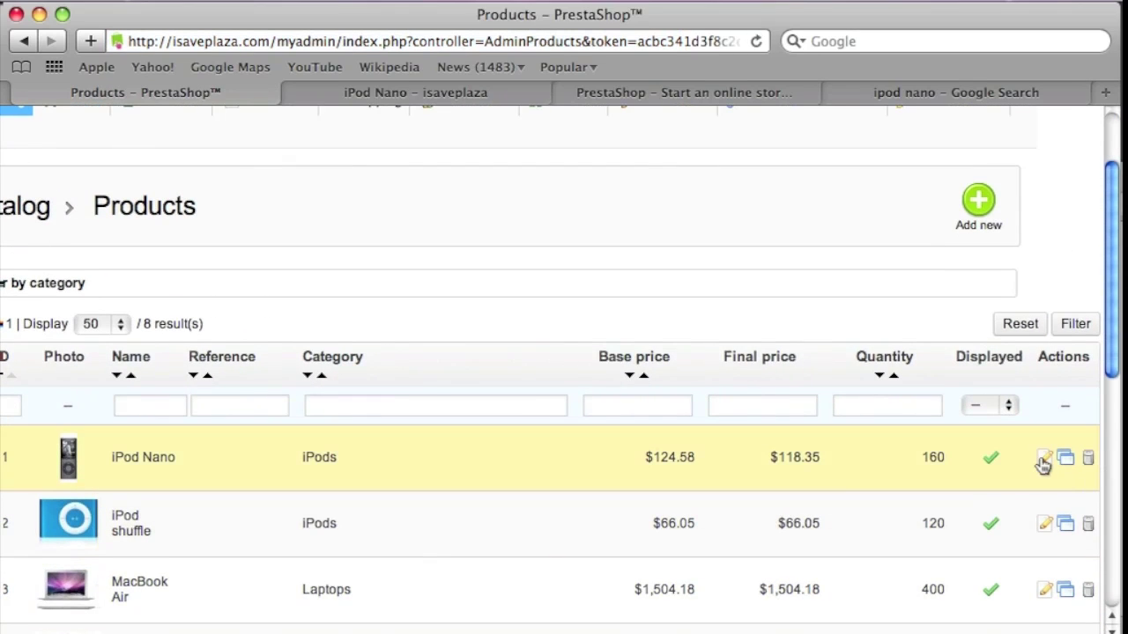
pyautogui.click(1043, 459)
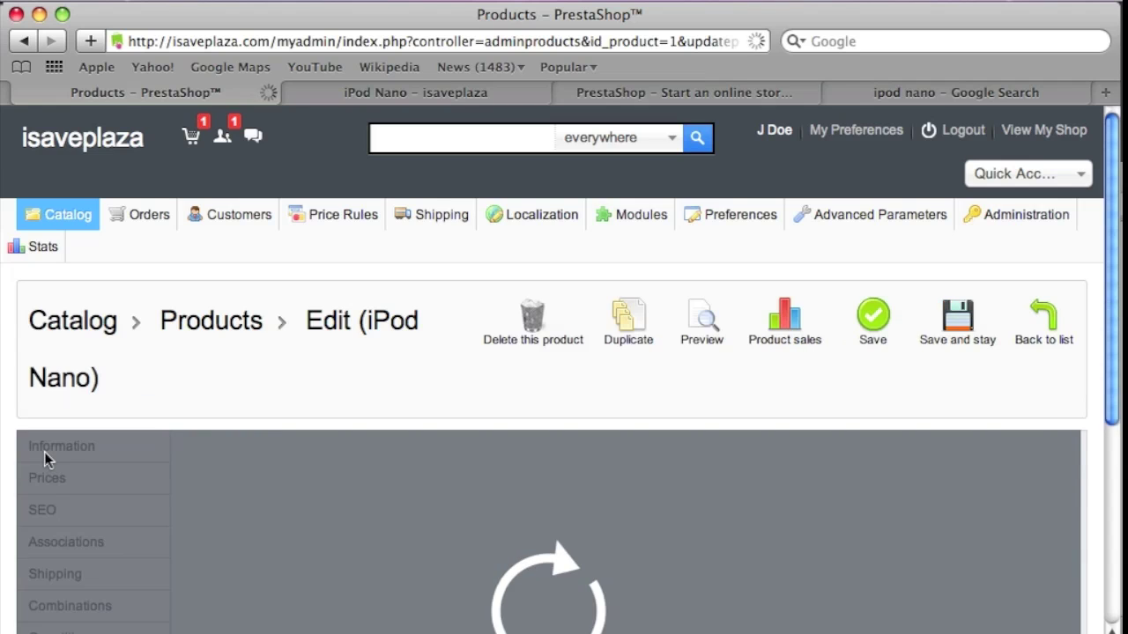
# Step: Enter the meta title 'iPod Nano 8GB or 16GB' in the SEO tab
pyautogui.scroll(-3, 253, 462)
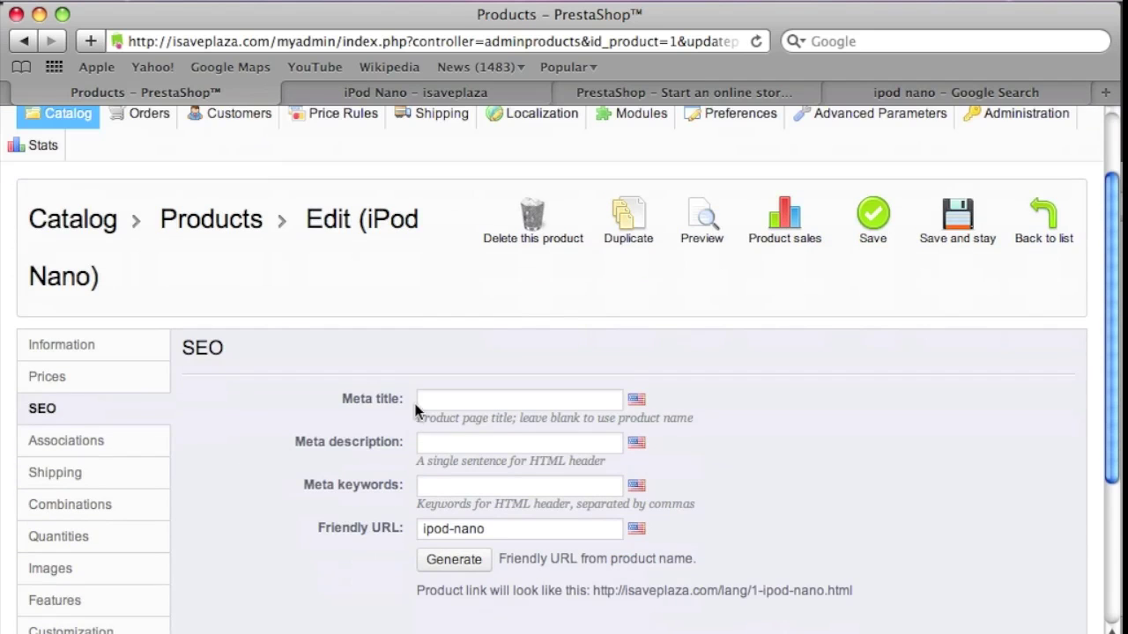
pyautogui.click(363, 95)
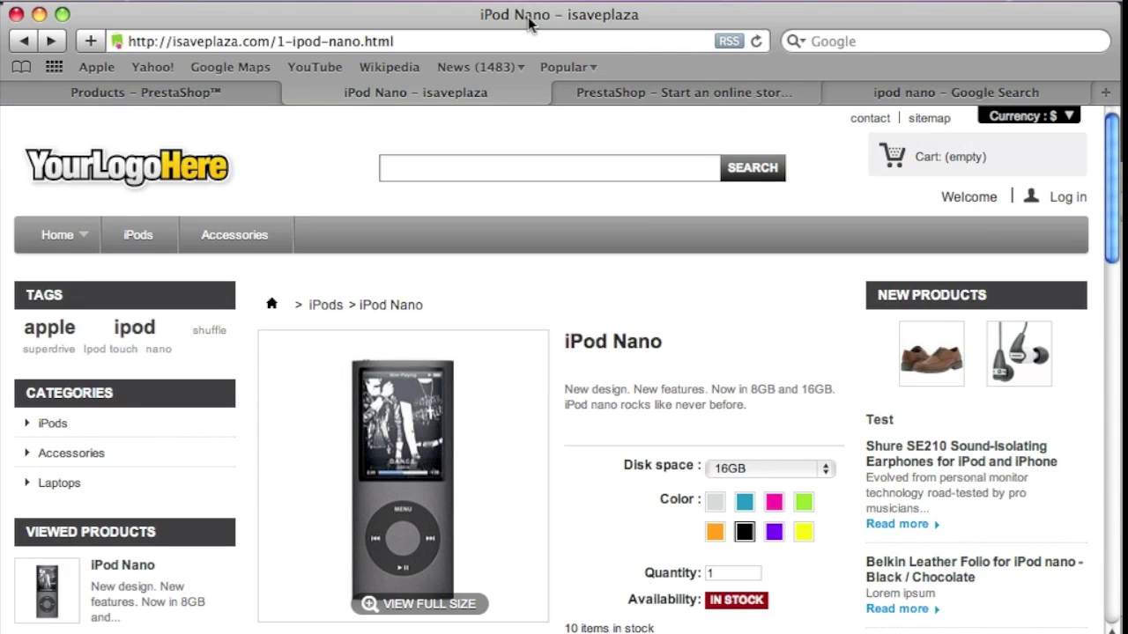
pyautogui.click(214, 95)
pyautogui.click(464, 398)
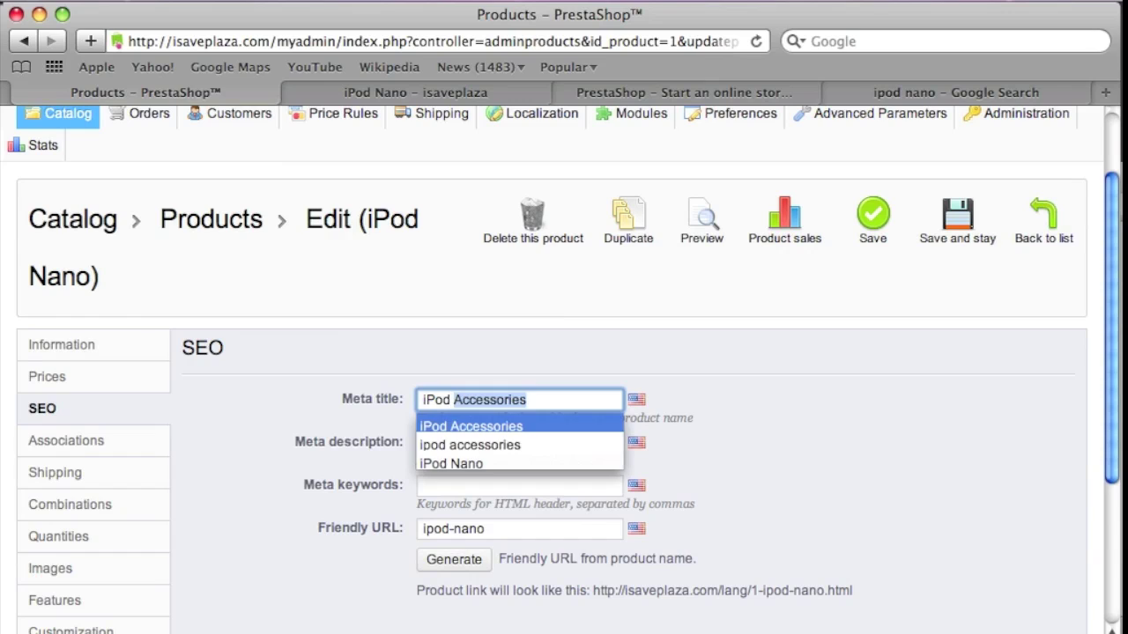
pyautogui.write('iPod Nano 8GB or 16GB')
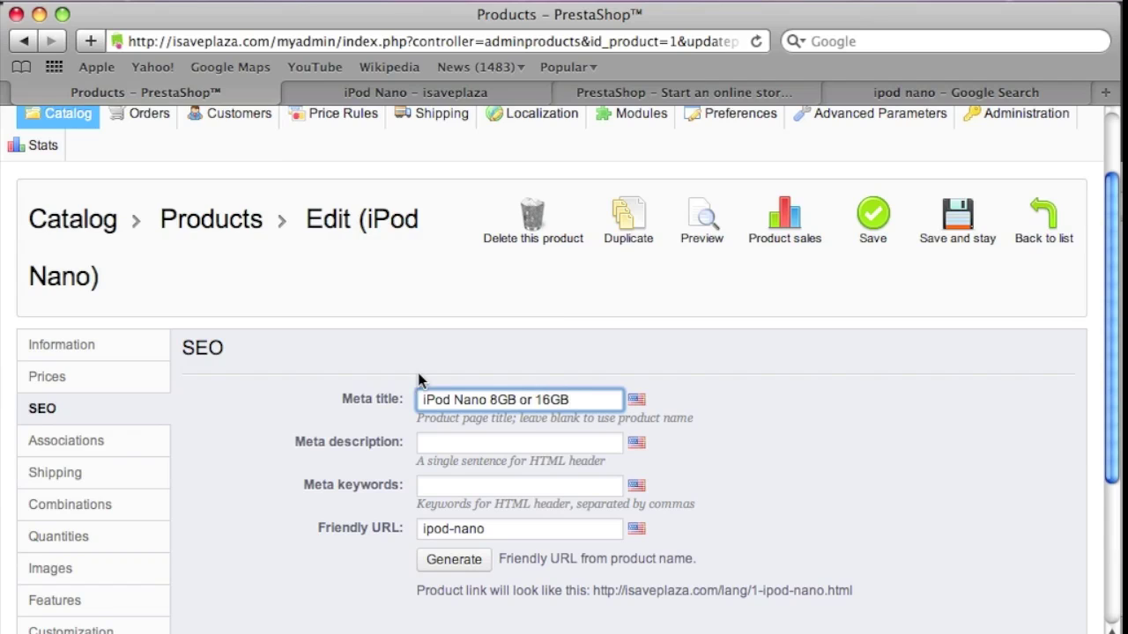
pyautogui.press('Tab')
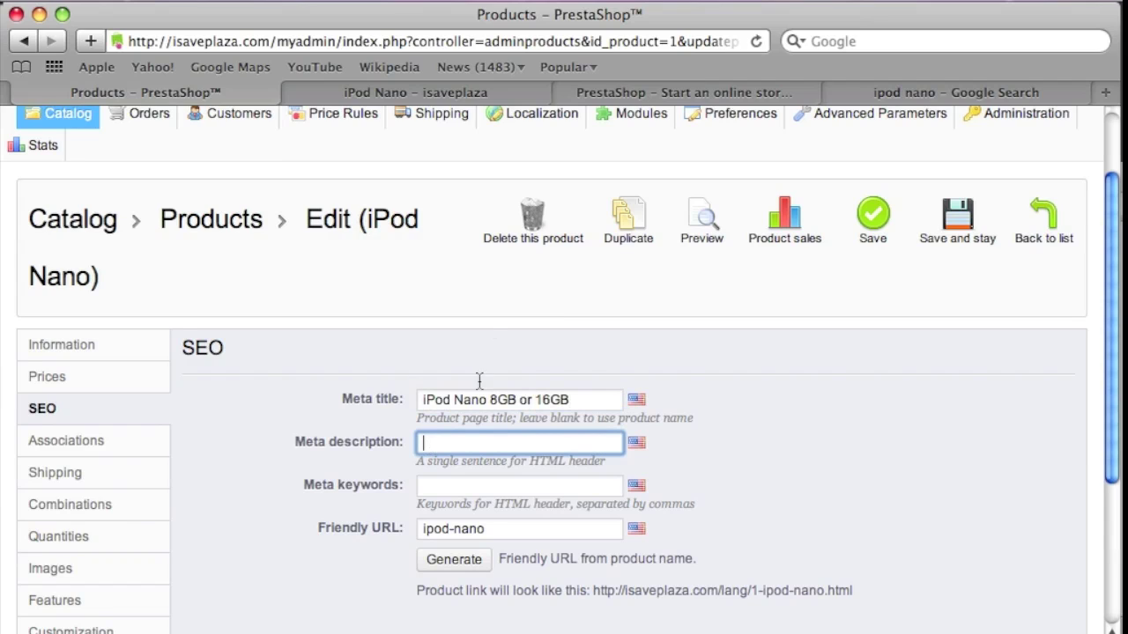
# Step: Copy the storefront's accelerometer sentence into the meta description
pyautogui.click(443, 89)
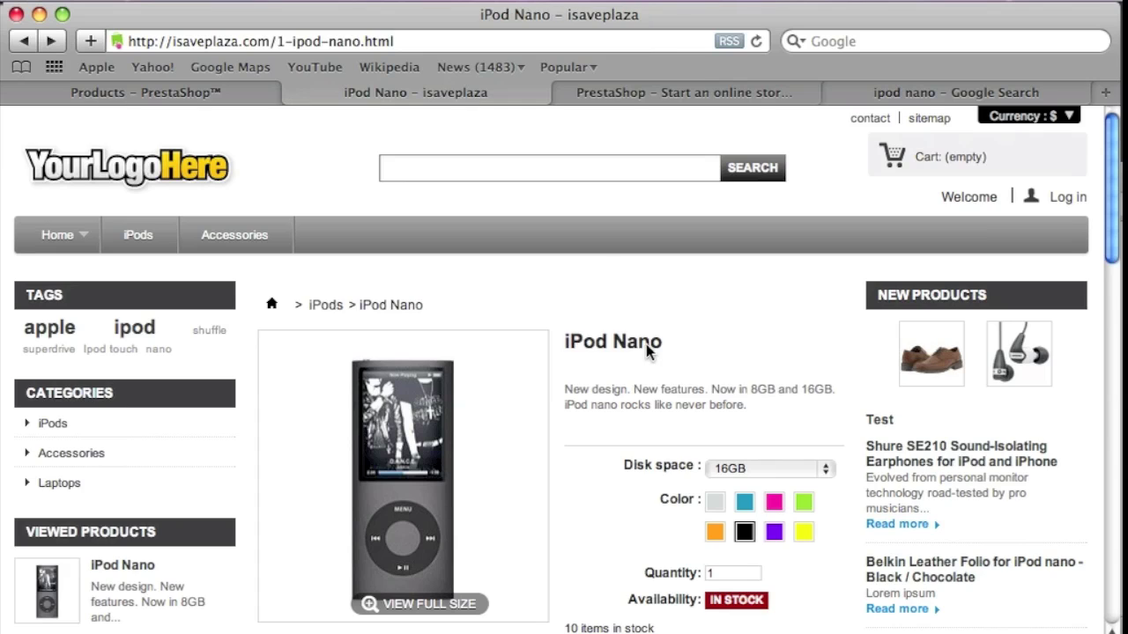
pyautogui.scroll(-5, 541, 290)
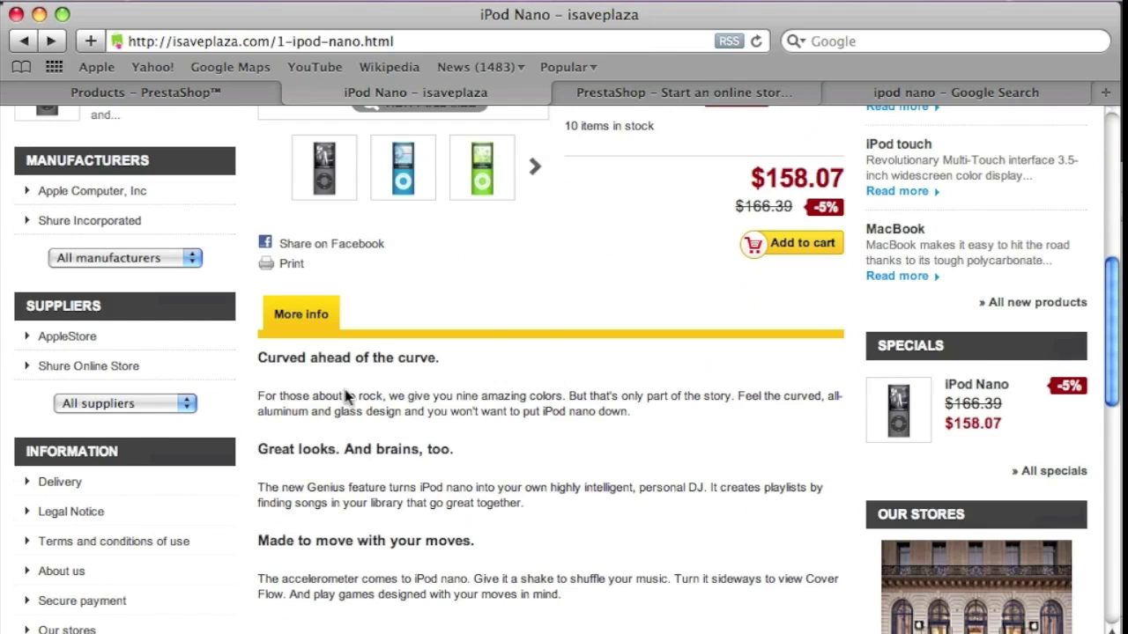
pyautogui.scroll(-1, 372, 475)
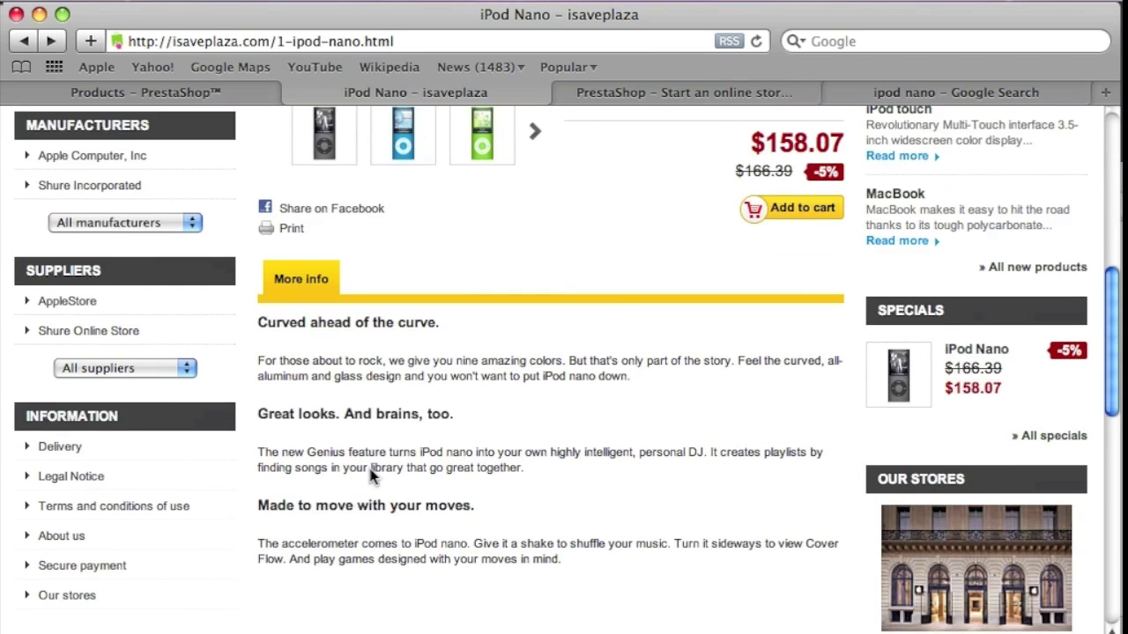
pyautogui.moveTo(259, 543); pyautogui.dragTo(673, 544)
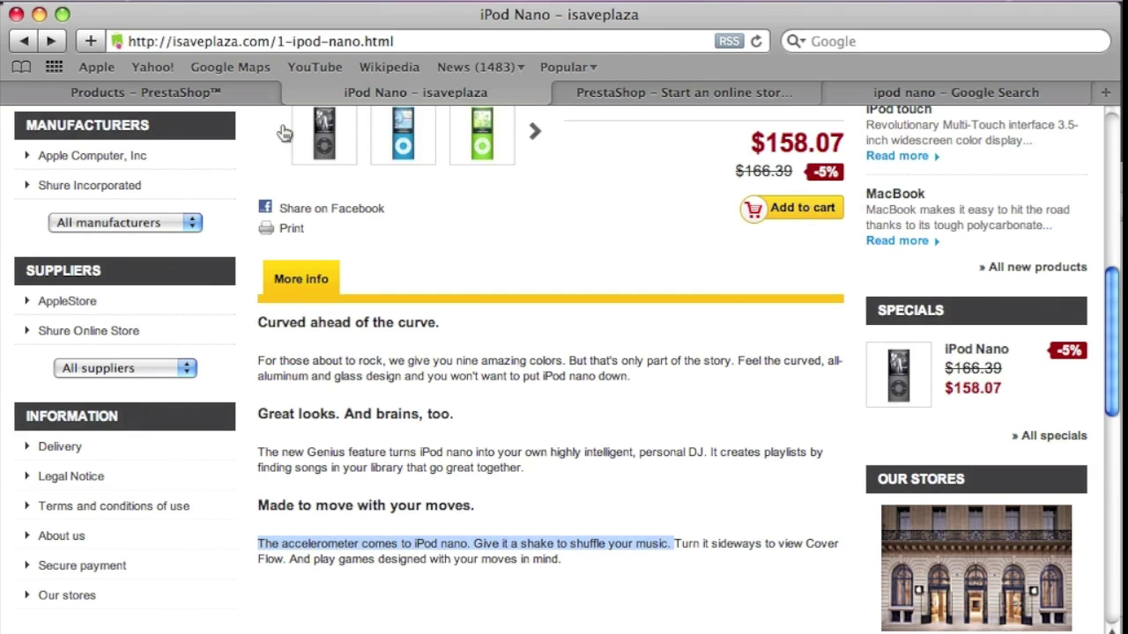
pyautogui.click(245, 88)
pyautogui.press('super+v')
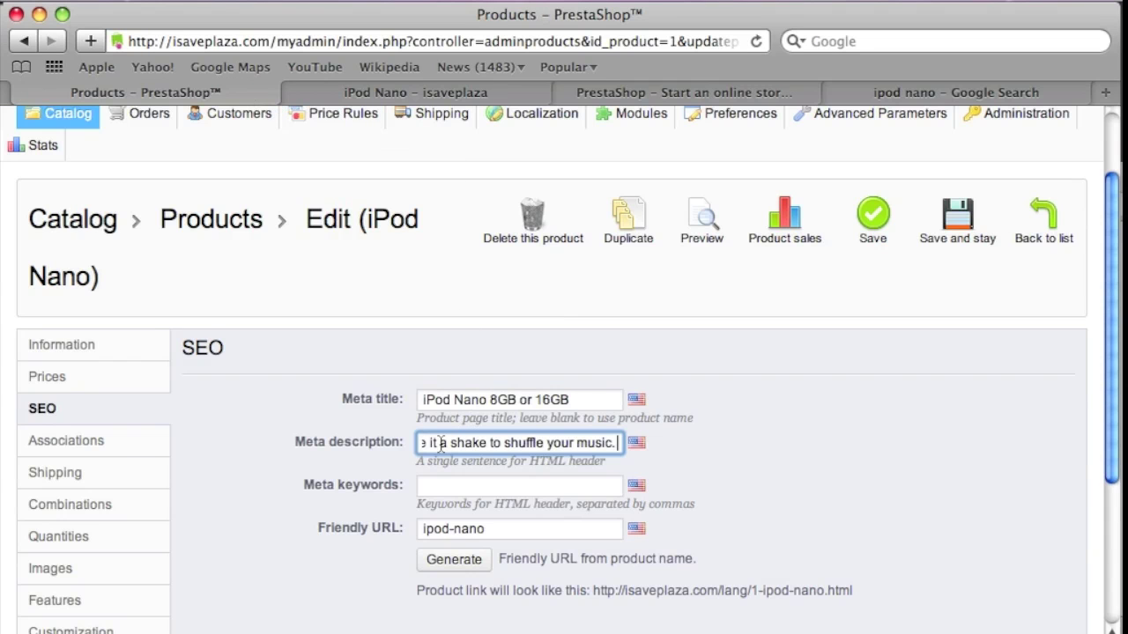
# Step: Add meta keywords ipod nano, ipod 8gb and ipod 16gb
pyautogui.click(435, 491)
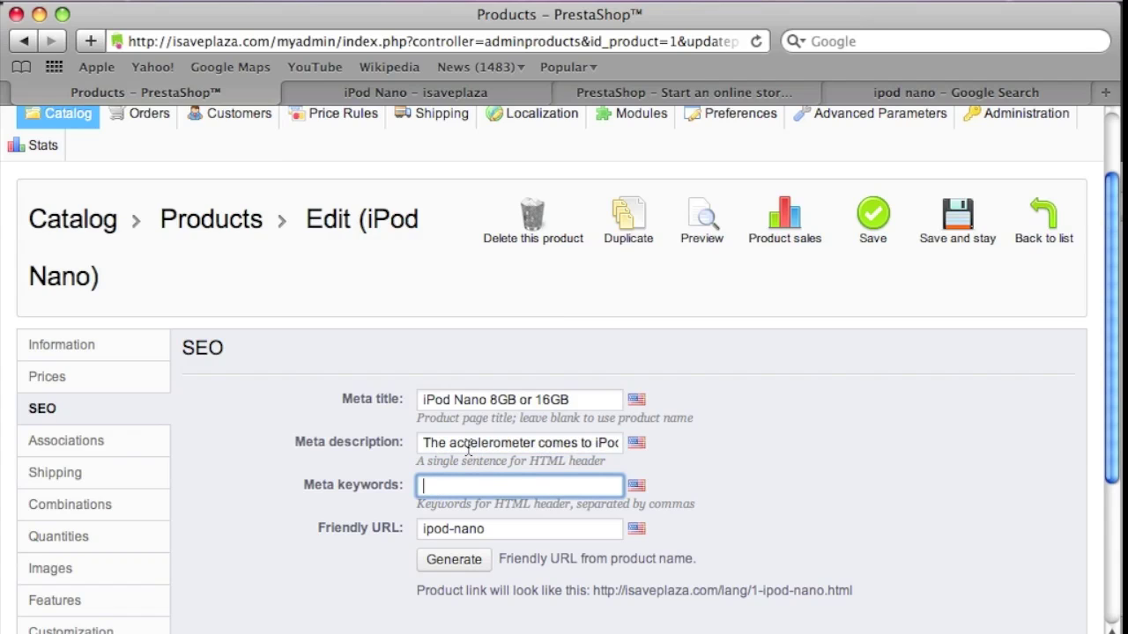
pyautogui.write('ipod nano, ipod nano 8gb')
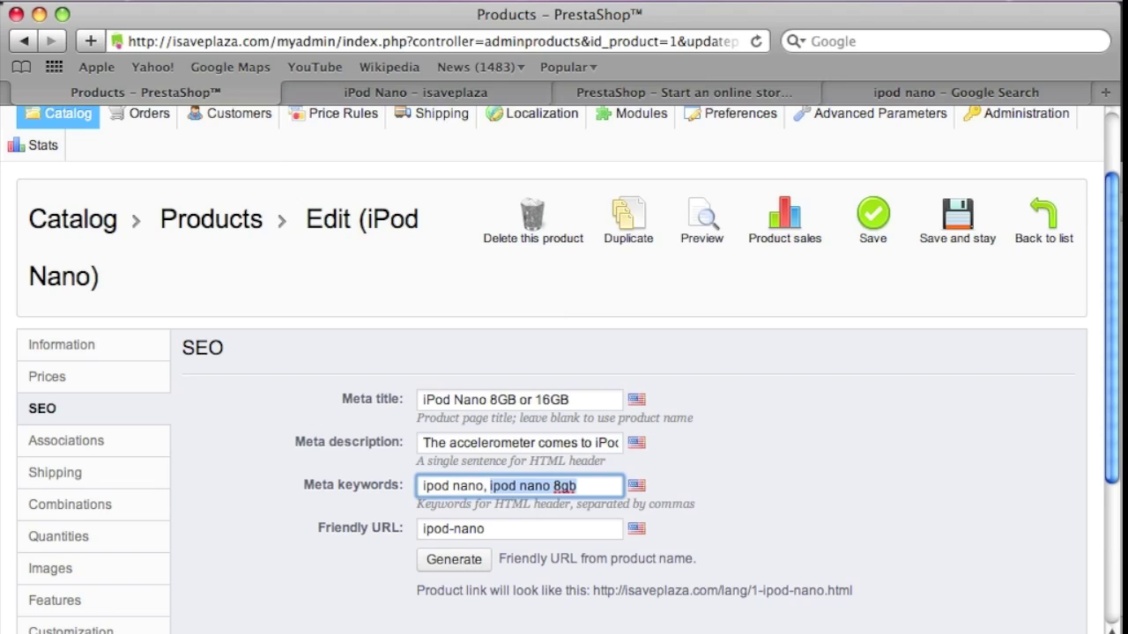
pyautogui.press('BackSpace')
pyautogui.write('ipod ')
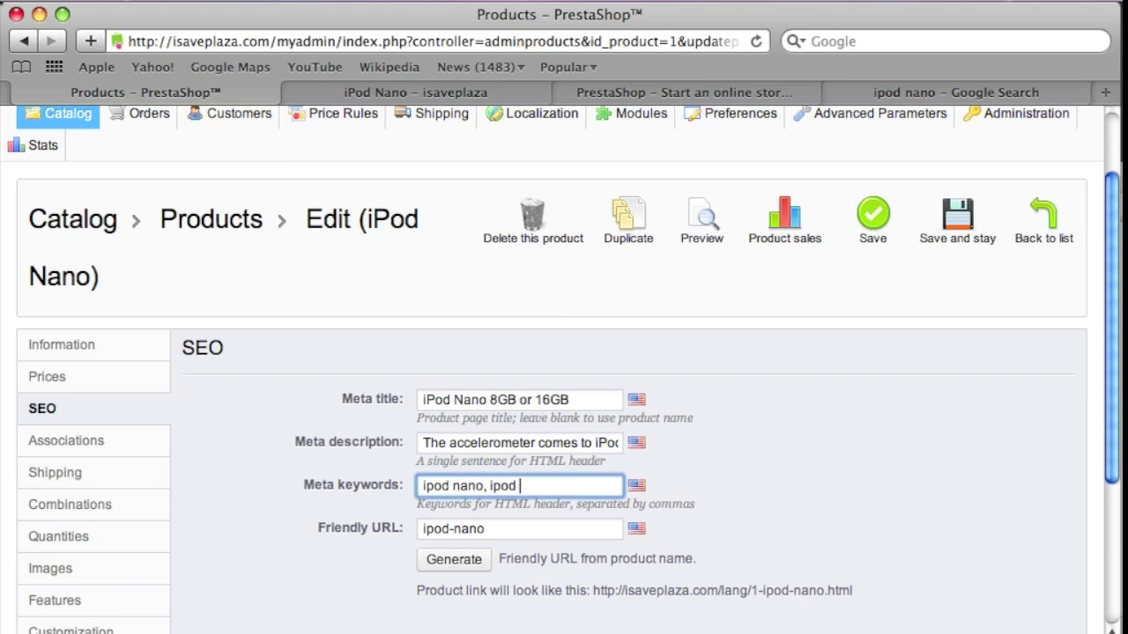
pyautogui.write('8gb, ipod 16gb')
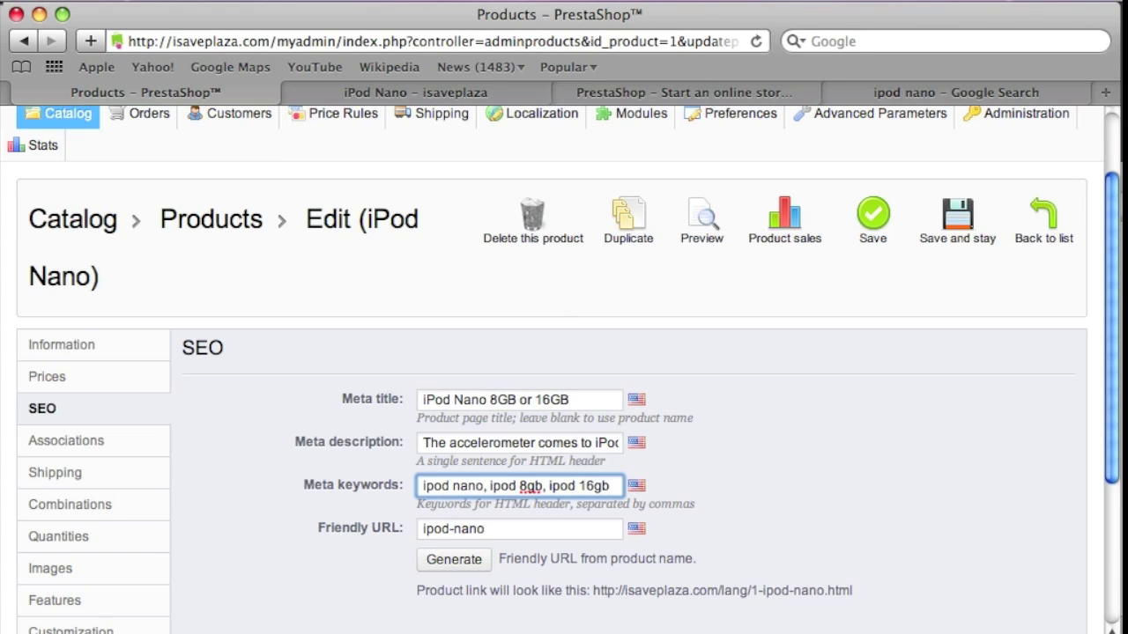
# Step: Extend the friendly URL to ipod-nano-8gb-or-16gb and save the product
pyautogui.scroll(-2, 382, 471)
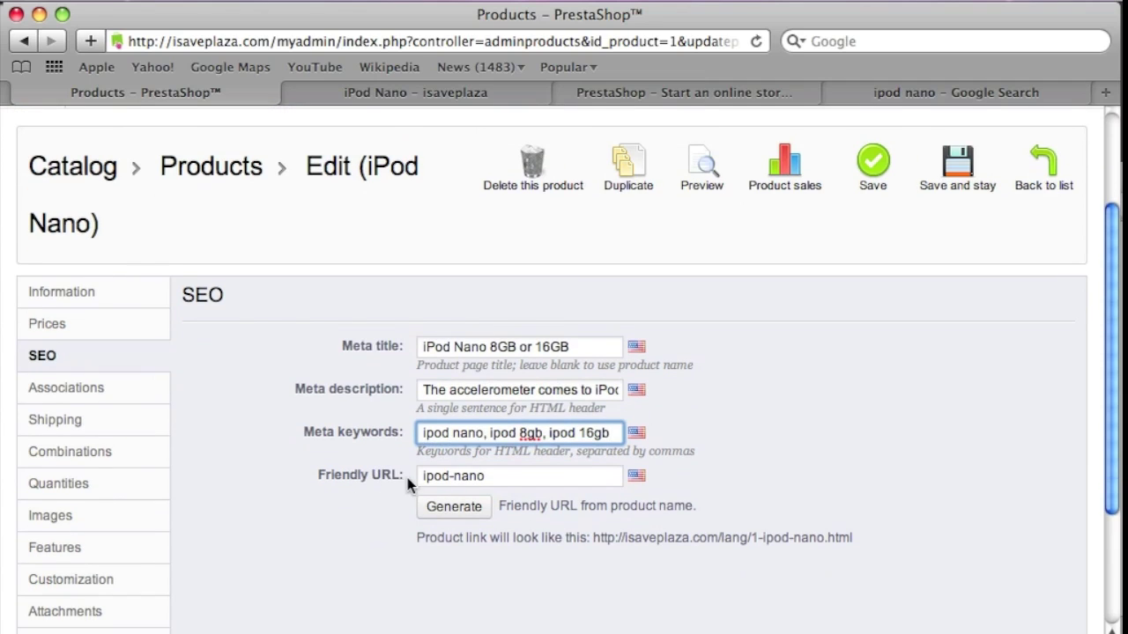
pyautogui.click(493, 479)
pyautogui.write('-')
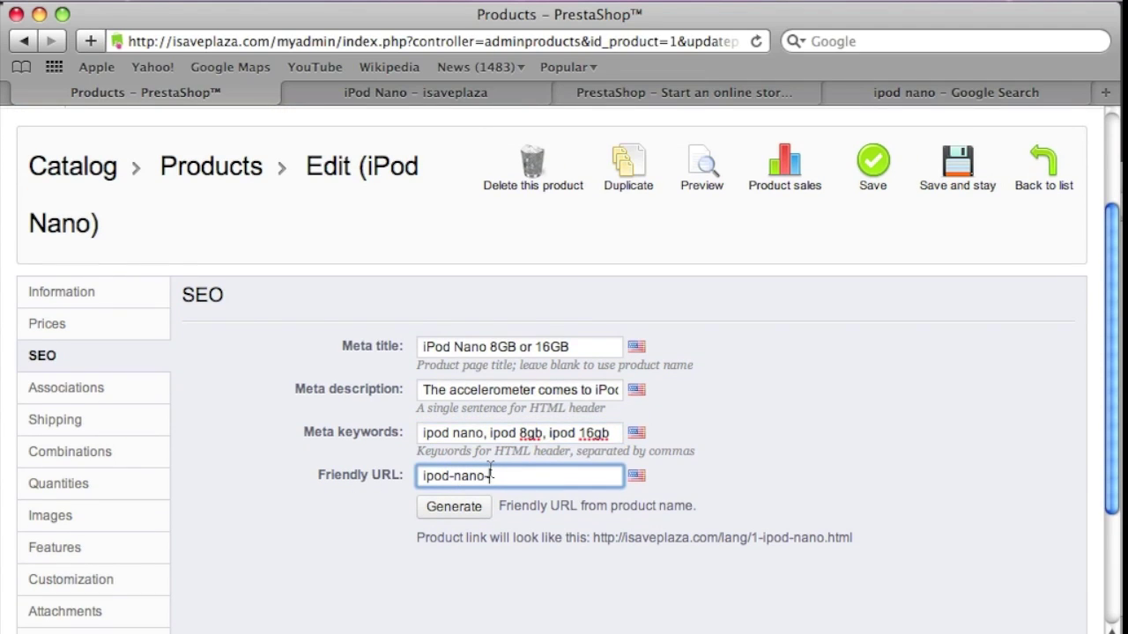
pyautogui.write('8gb-or-16gb')
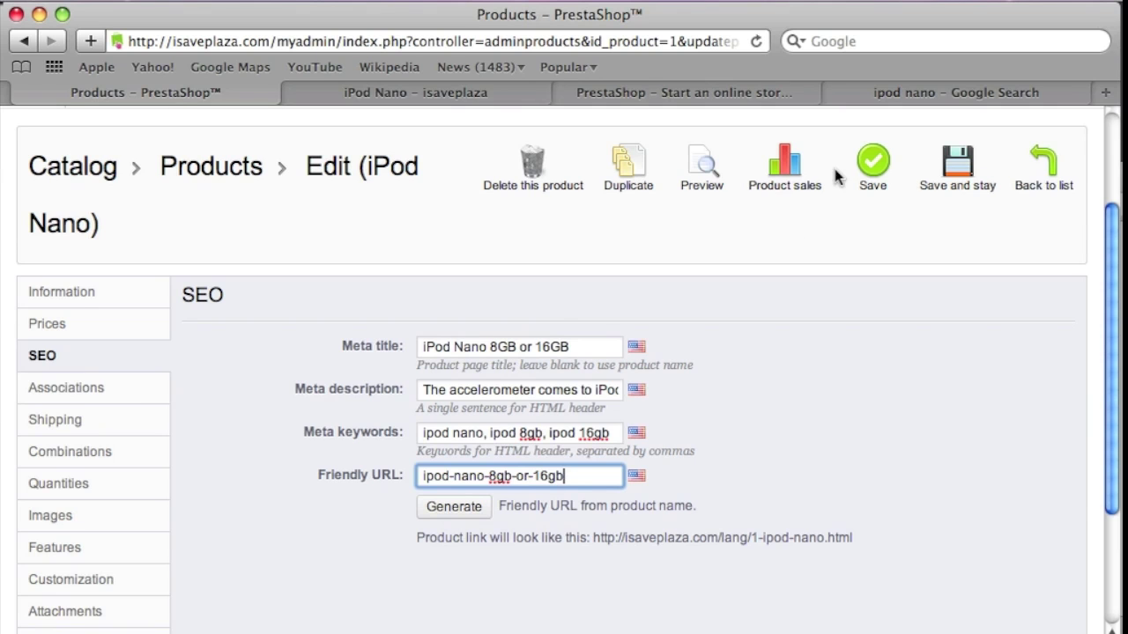
pyautogui.click(872, 163)
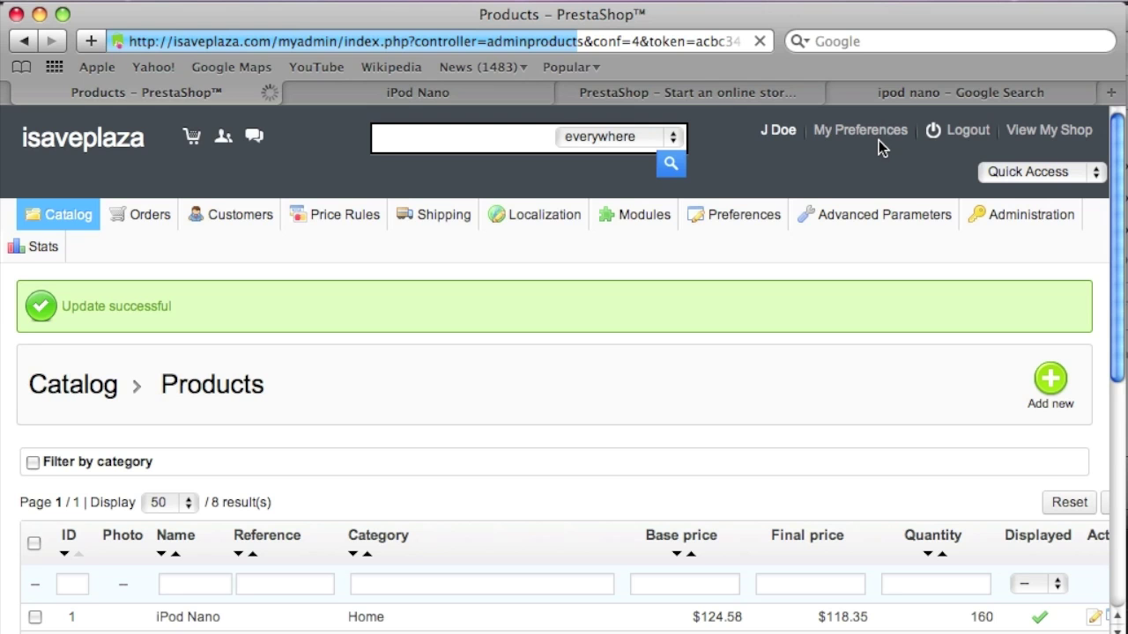
# Step: Reload the iPod Nano storefront page and check its source for the new meta tags
pyautogui.click(398, 90)
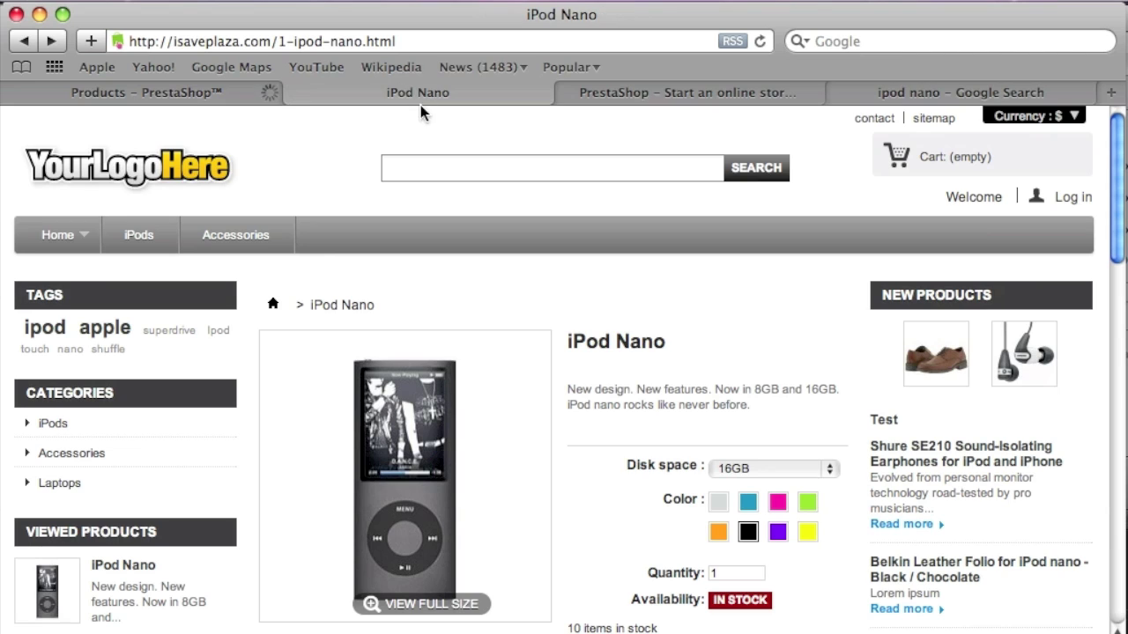
pyautogui.click(756, 41)
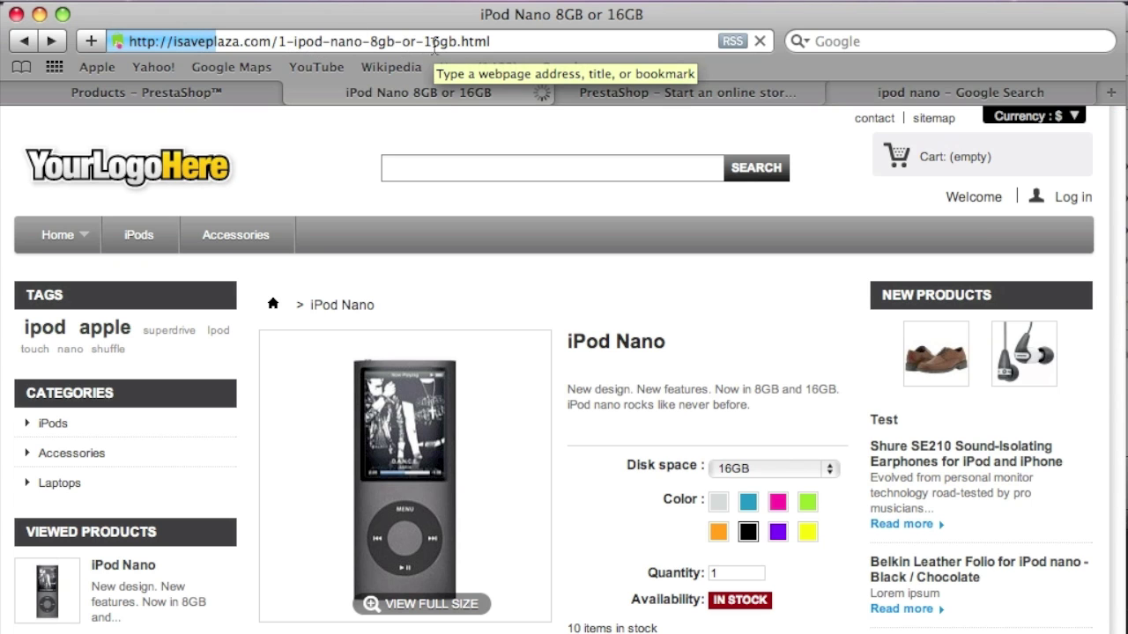
pyautogui.rightClick(351, 121)
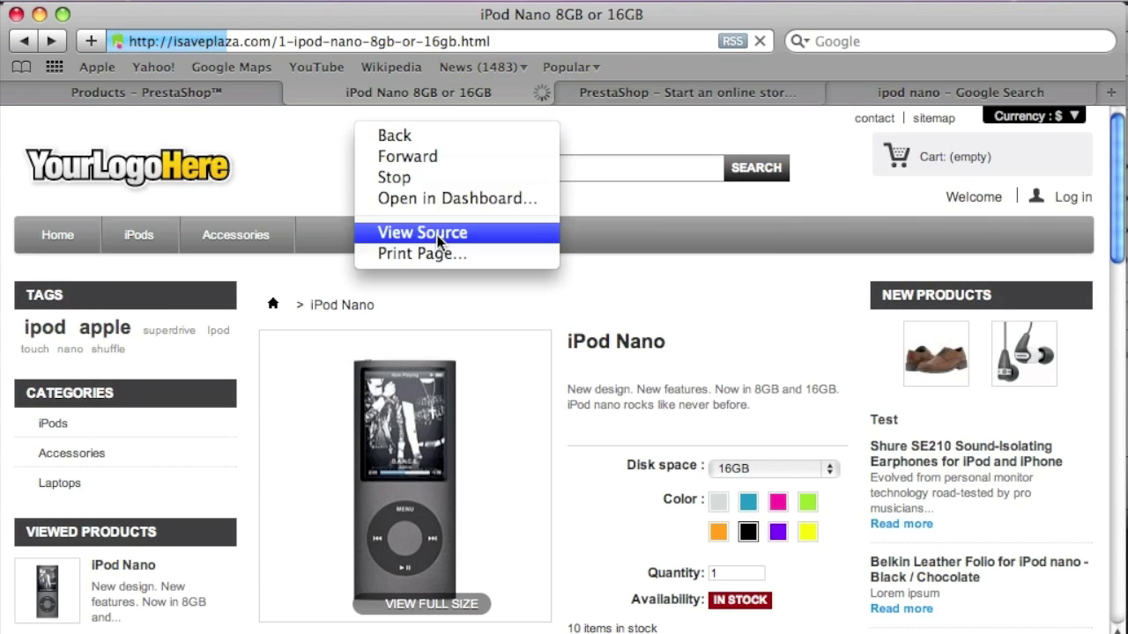
pyautogui.click(423, 232)
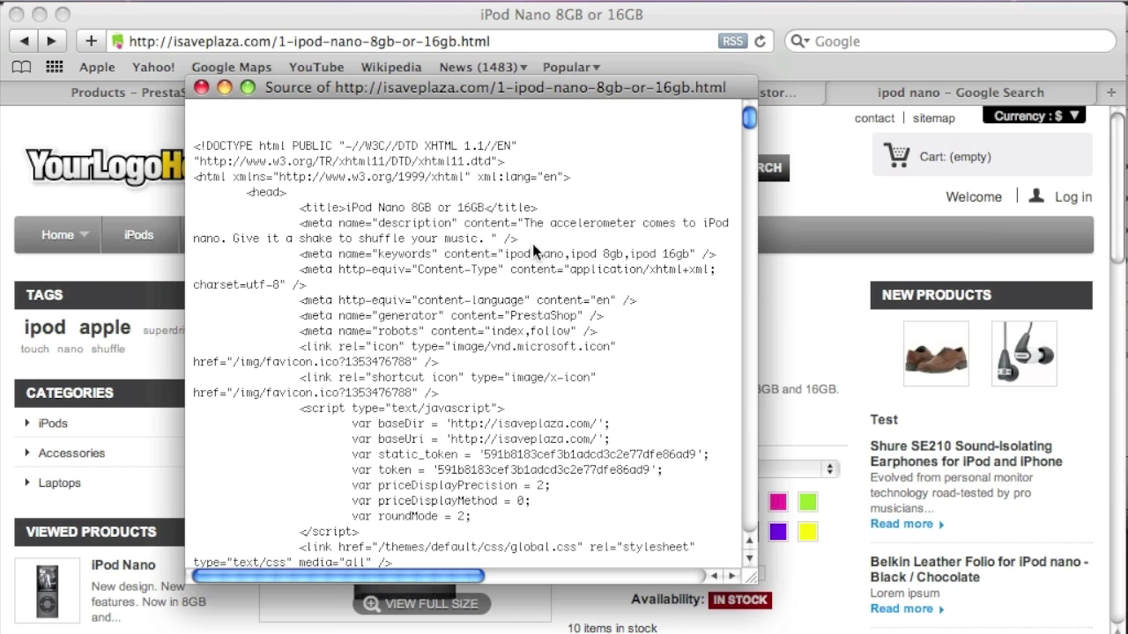
pyautogui.click(200, 88)
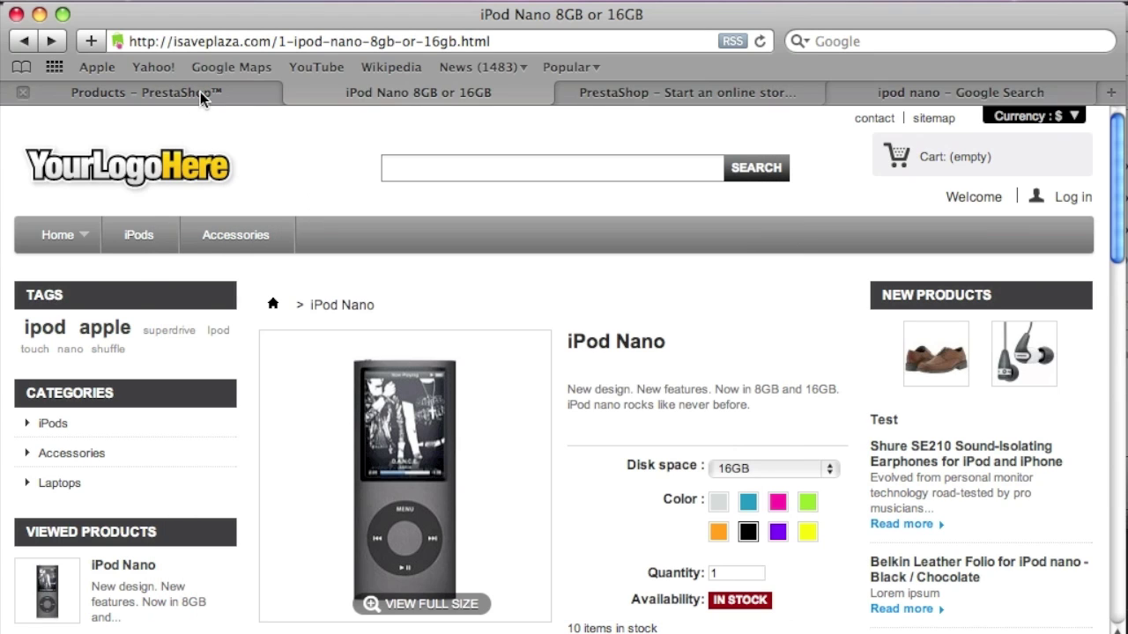
# Step: Open the storefront Accessories category and inspect its default page source
pyautogui.click(149, 187)
pyautogui.moveTo(70, 238)
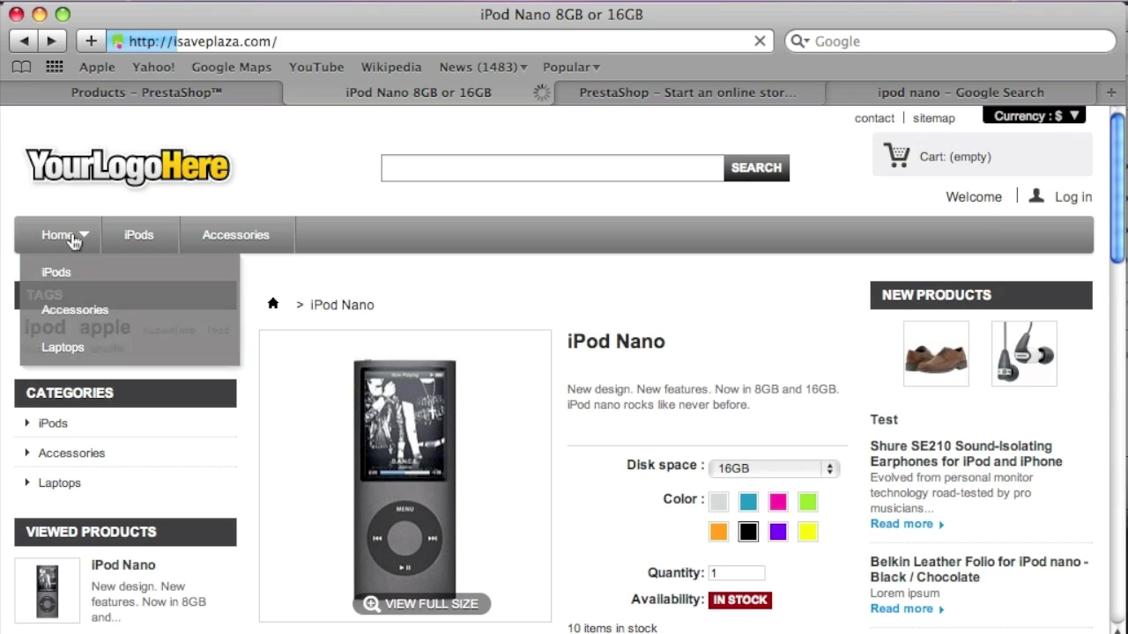
pyautogui.click(69, 309)
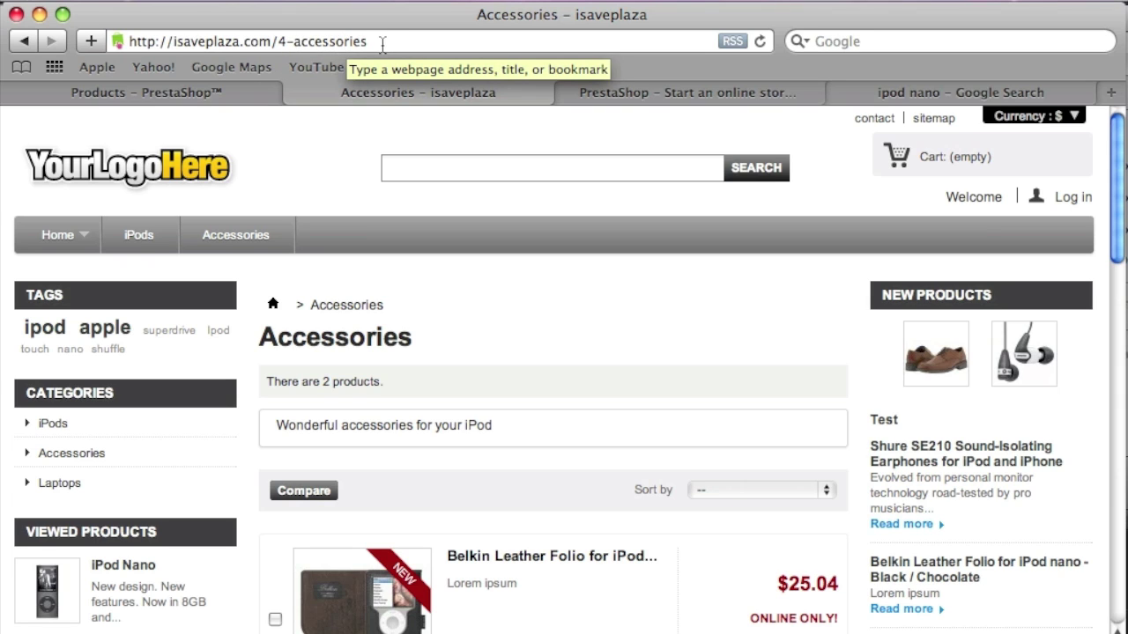
pyautogui.rightClick(270, 158)
pyautogui.click(336, 255)
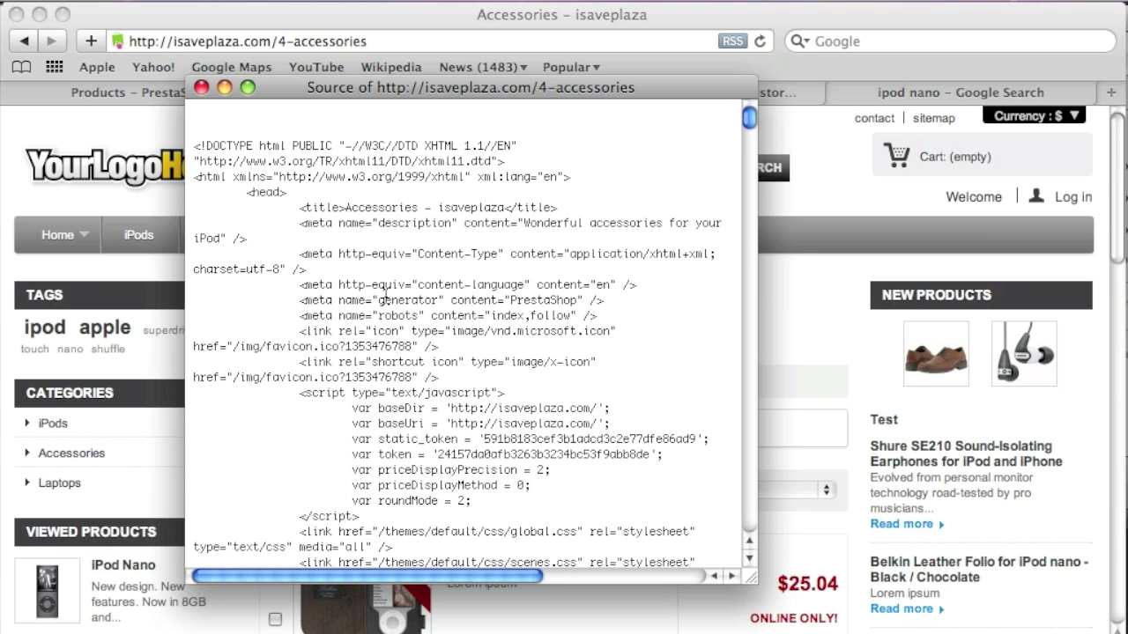
pyautogui.click(200, 87)
# Step: Open the Accessories category for editing from Catalog > Categories
pyautogui.click(199, 93)
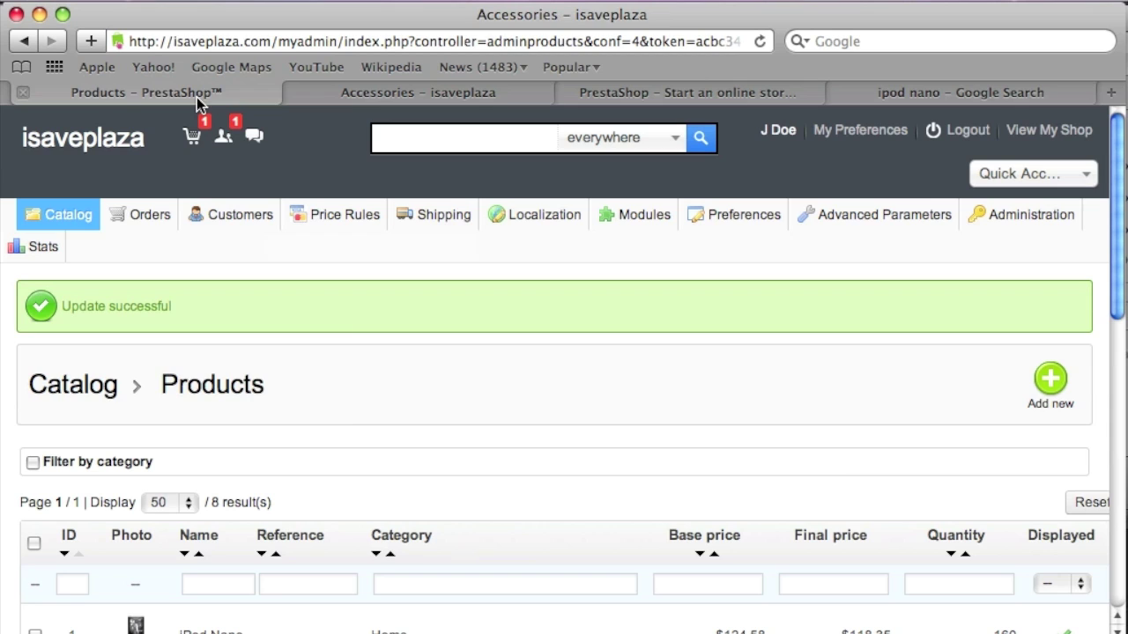
pyautogui.moveTo(115, 217)
pyautogui.moveTo(56, 201)
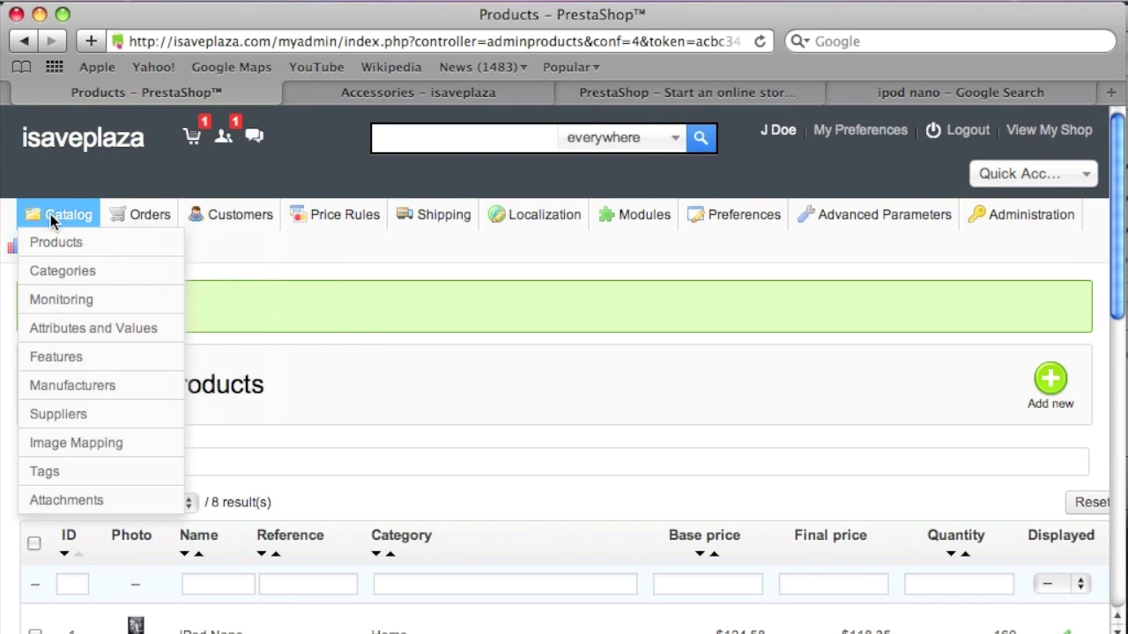
pyautogui.click(60, 272)
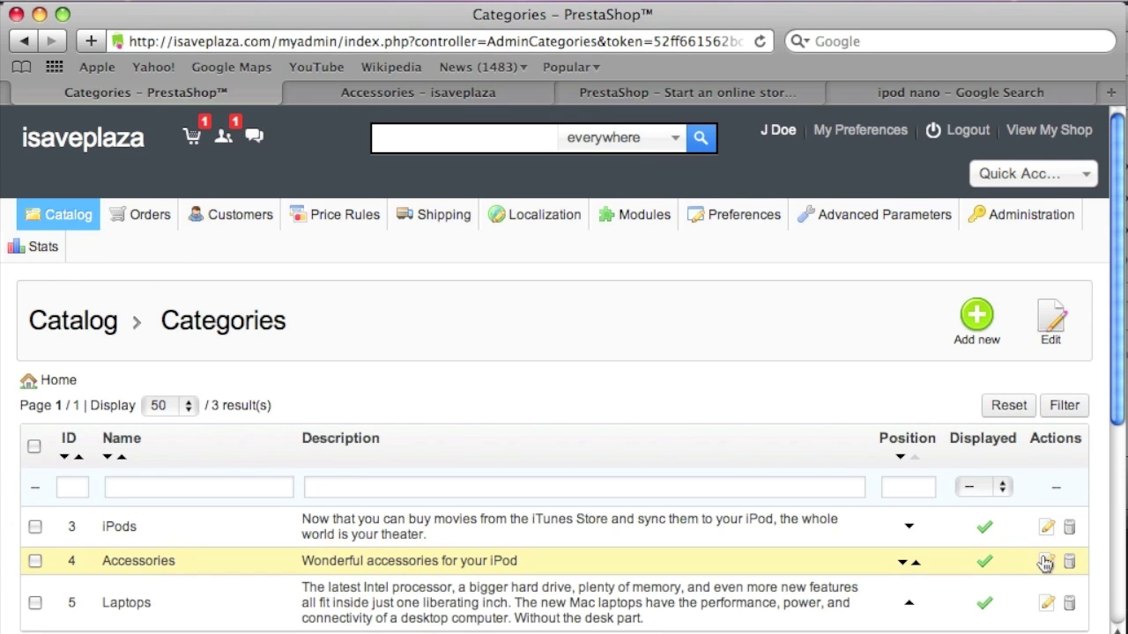
pyautogui.click(1045, 562)
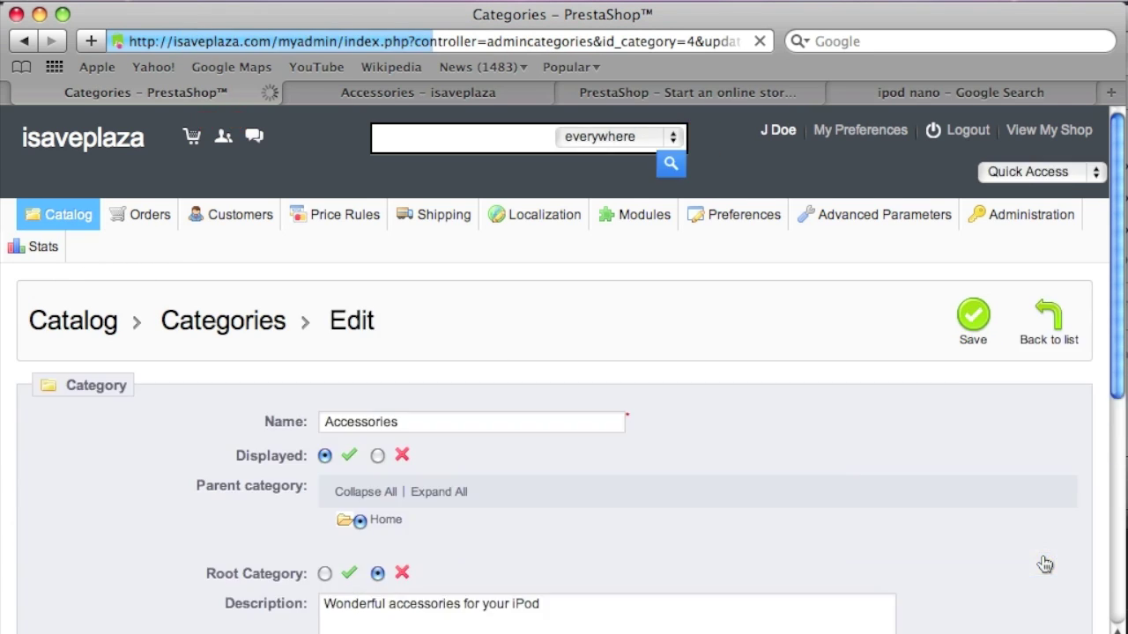
pyautogui.scroll(-2, 738, 420)
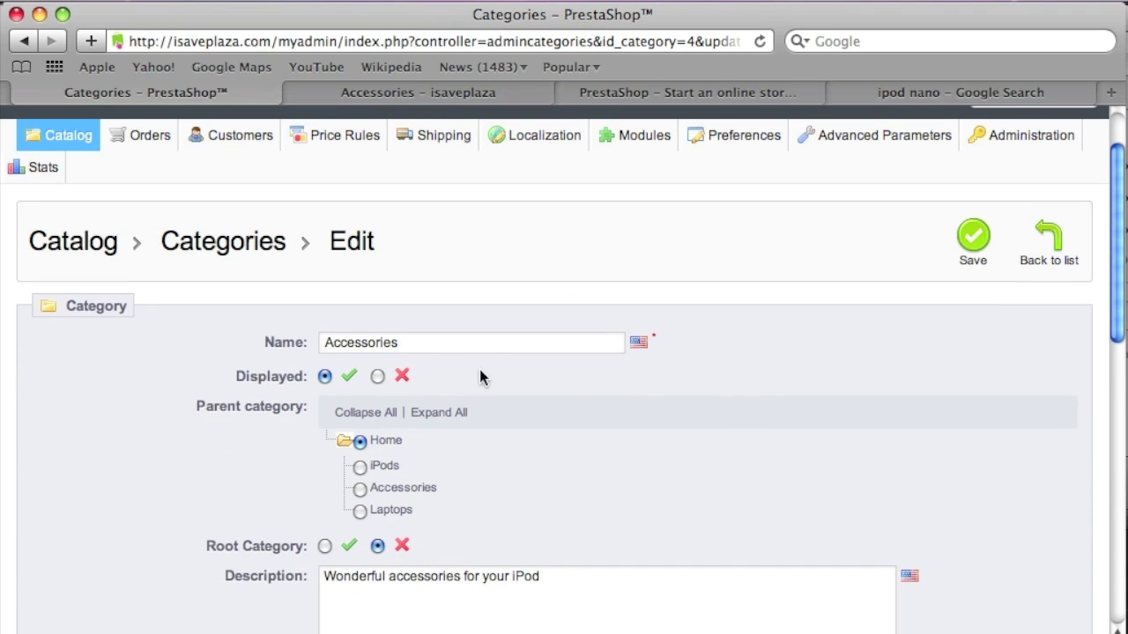
pyautogui.scroll(-10, 485, 375)
pyautogui.scroll(-1, 491, 373)
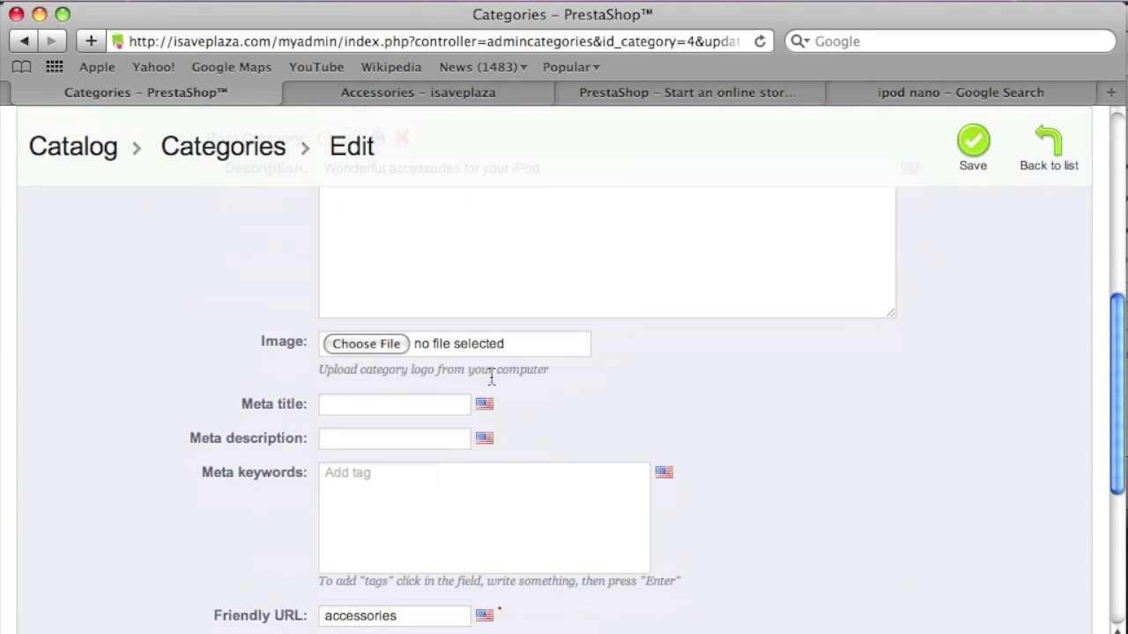
# Step: Set meta title 'iPod Accessories' and meta description 'Stuff for your ipod'
pyautogui.click(340, 404)
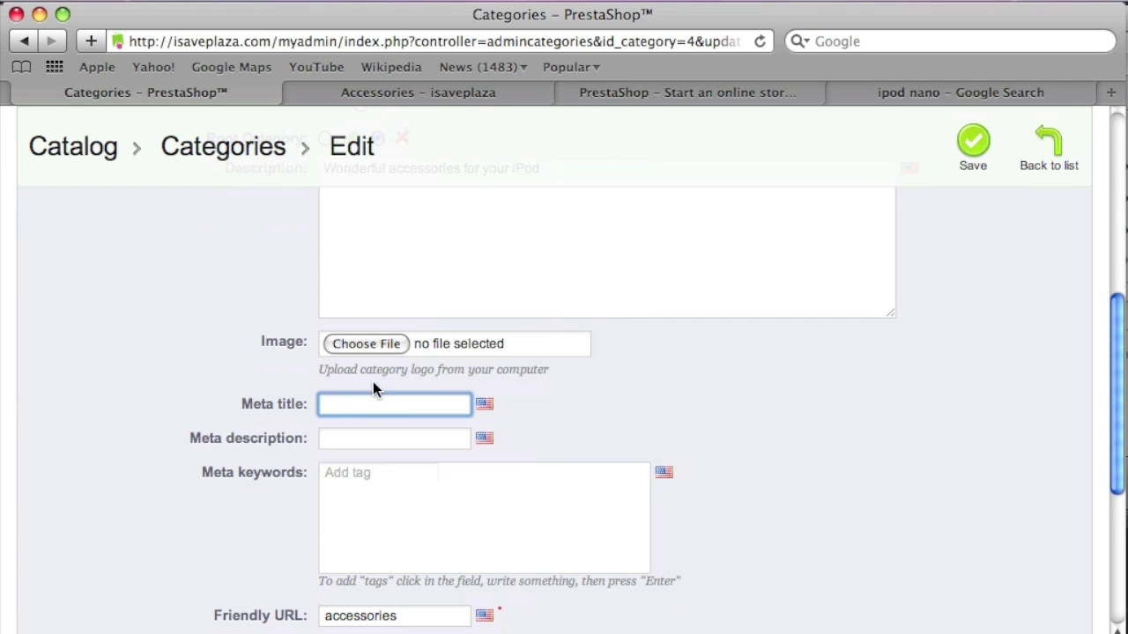
pyautogui.write('iPod Acce')
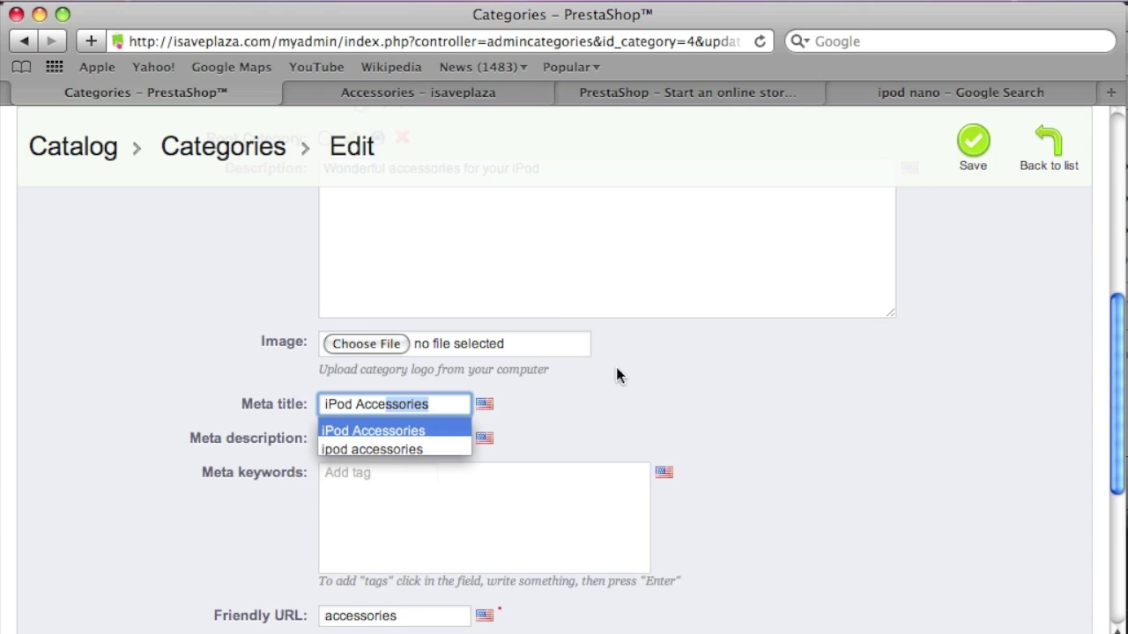
pyautogui.press('Return')
pyautogui.click(379, 438)
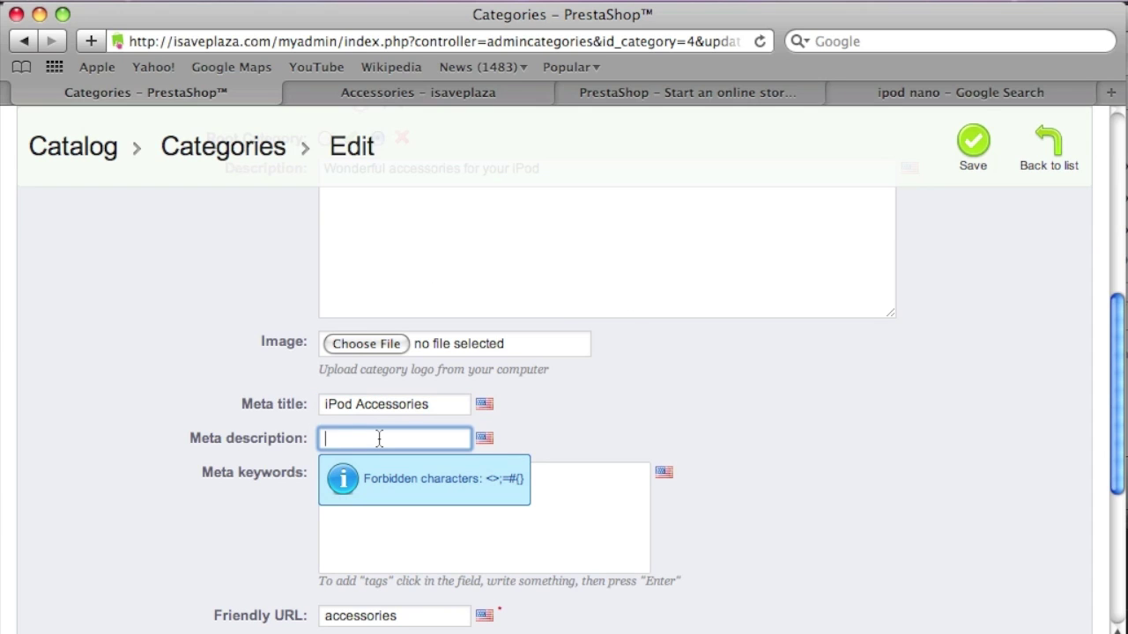
pyautogui.write('Stuff for your ipod')
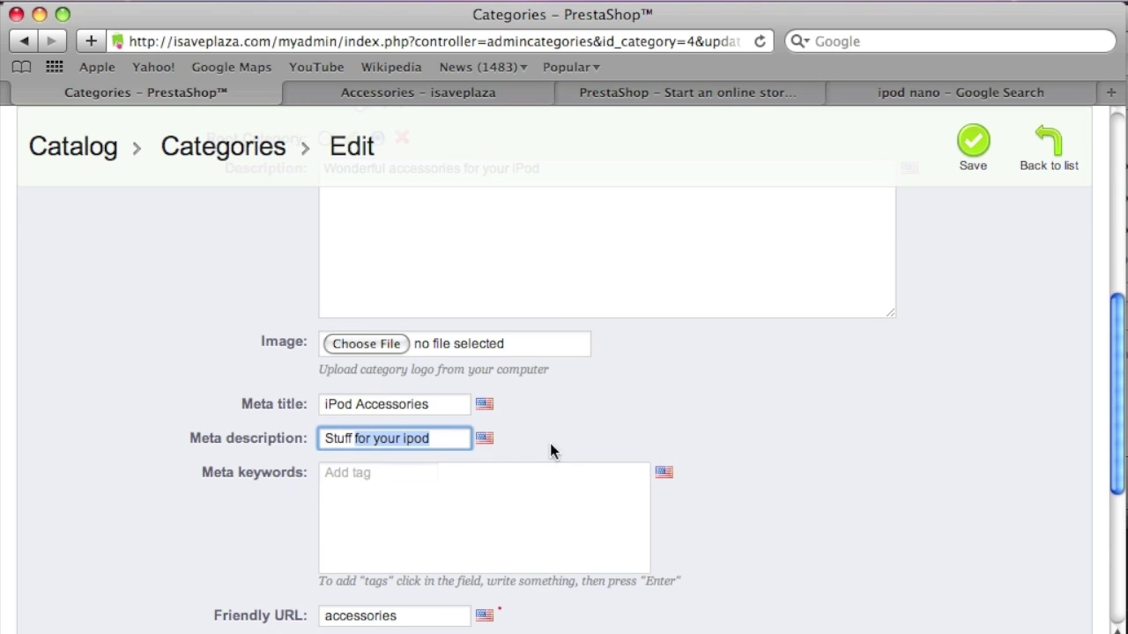
# Step: Add the meta keyword tags 'ipod charger' and 'ipod headphones'
pyautogui.click(621, 513)
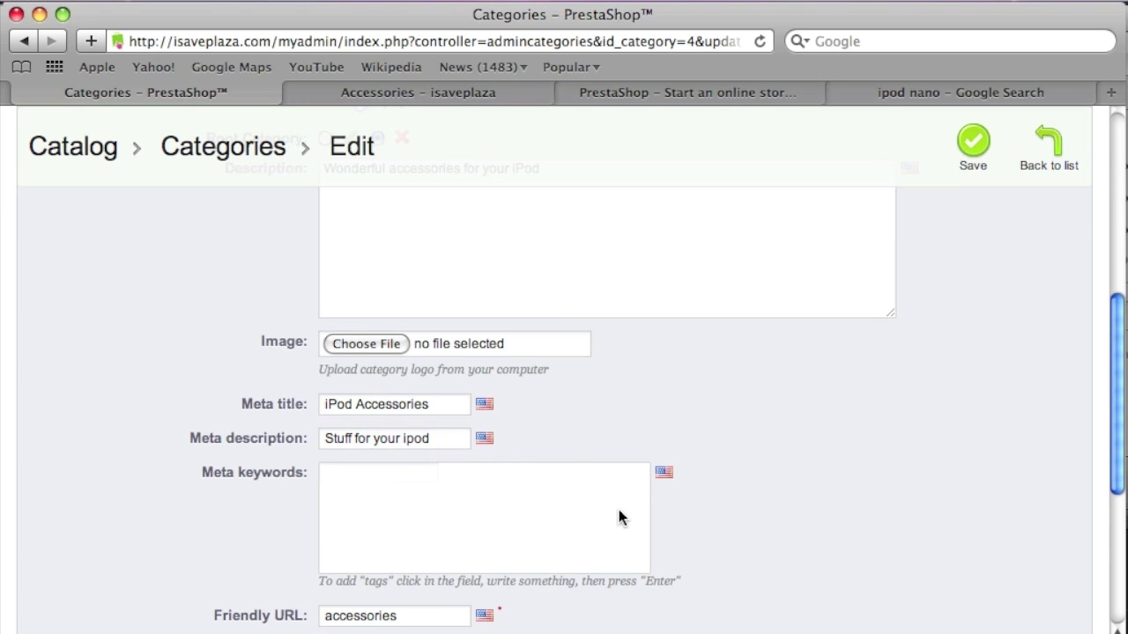
pyautogui.write('ipod charger')
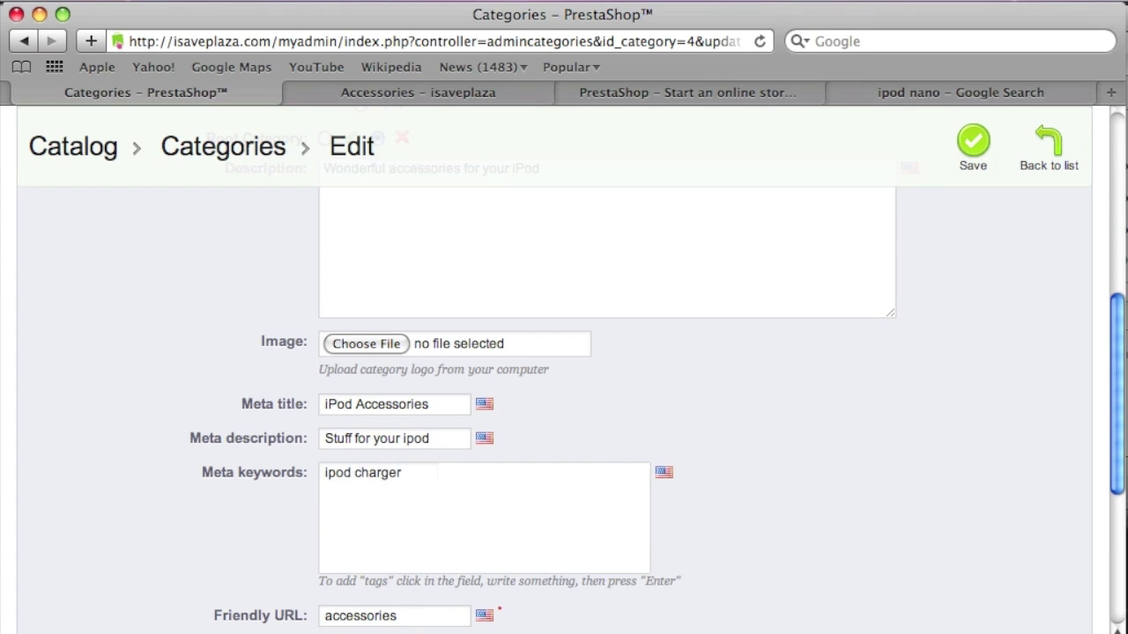
pyautogui.press('Return')
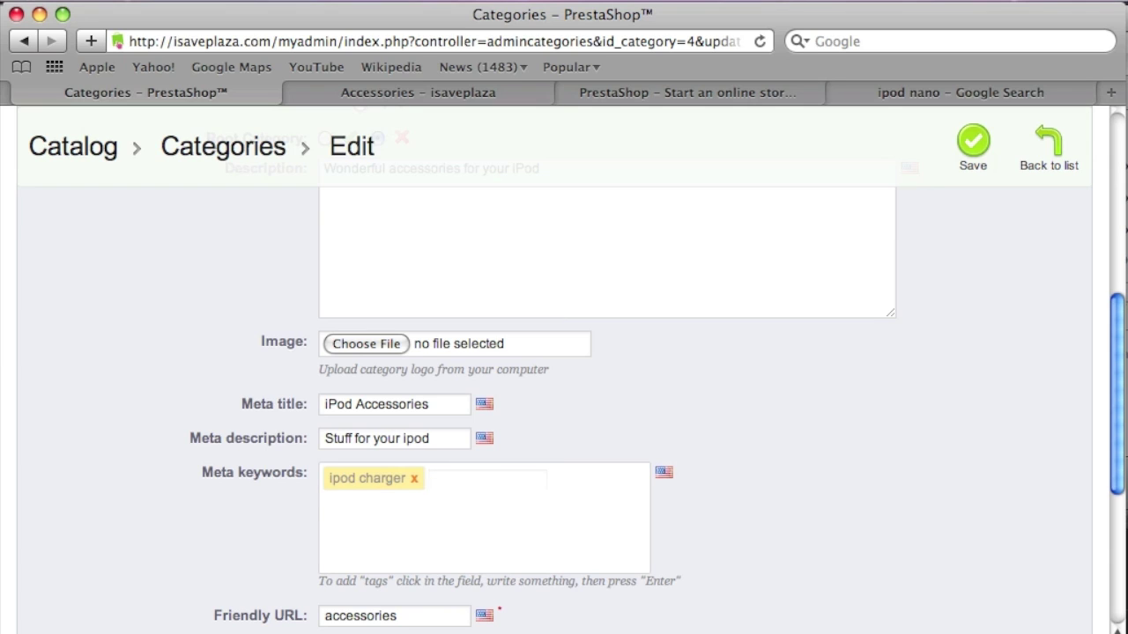
pyautogui.write('ipod headphonne')
pyautogui.press('BackSpace')
pyautogui.press('BackSpace')
pyautogui.press('BackSpace')
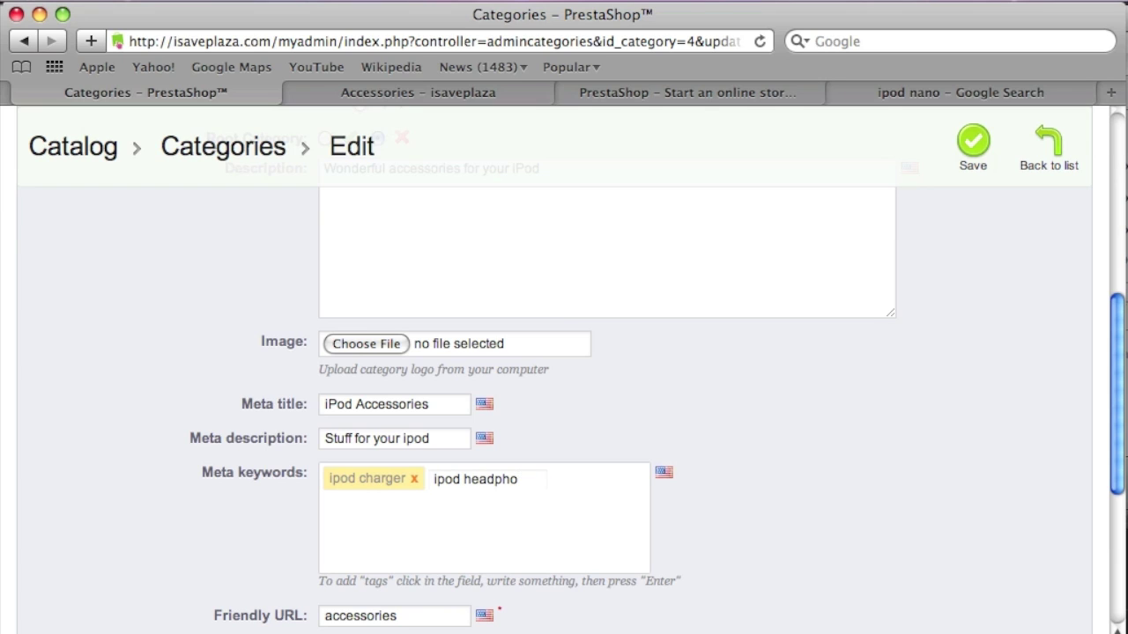
pyautogui.write('nes')
pyautogui.press('Return')
# Step: Change the friendly URL to ipod-accessories and save the category
pyautogui.scroll(-1, 619, 508)
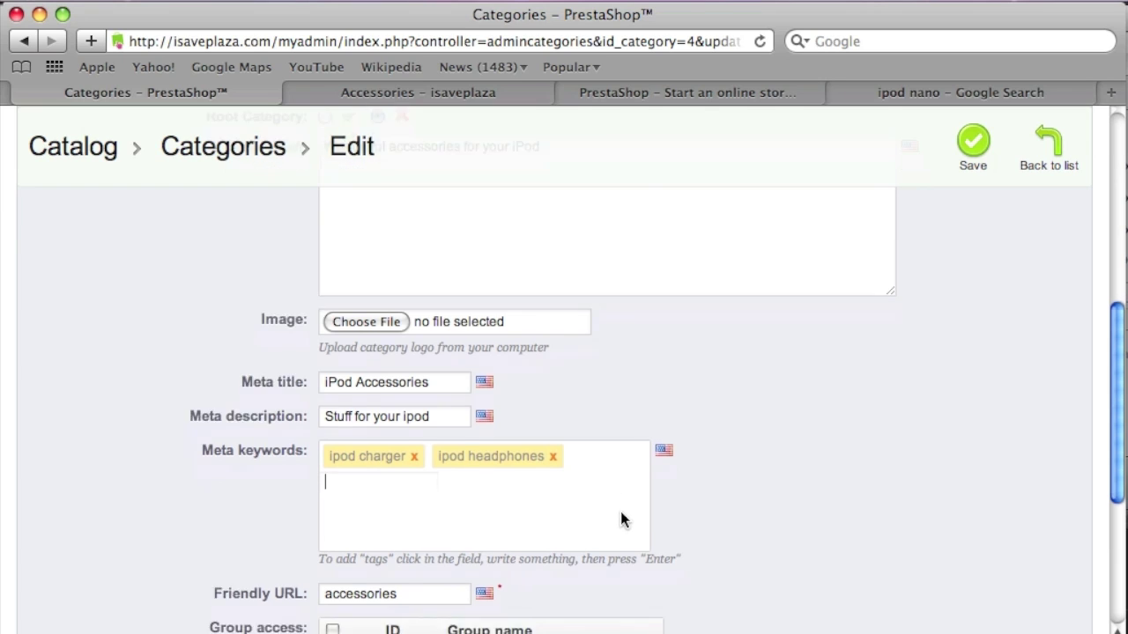
pyautogui.moveTo(401, 602)
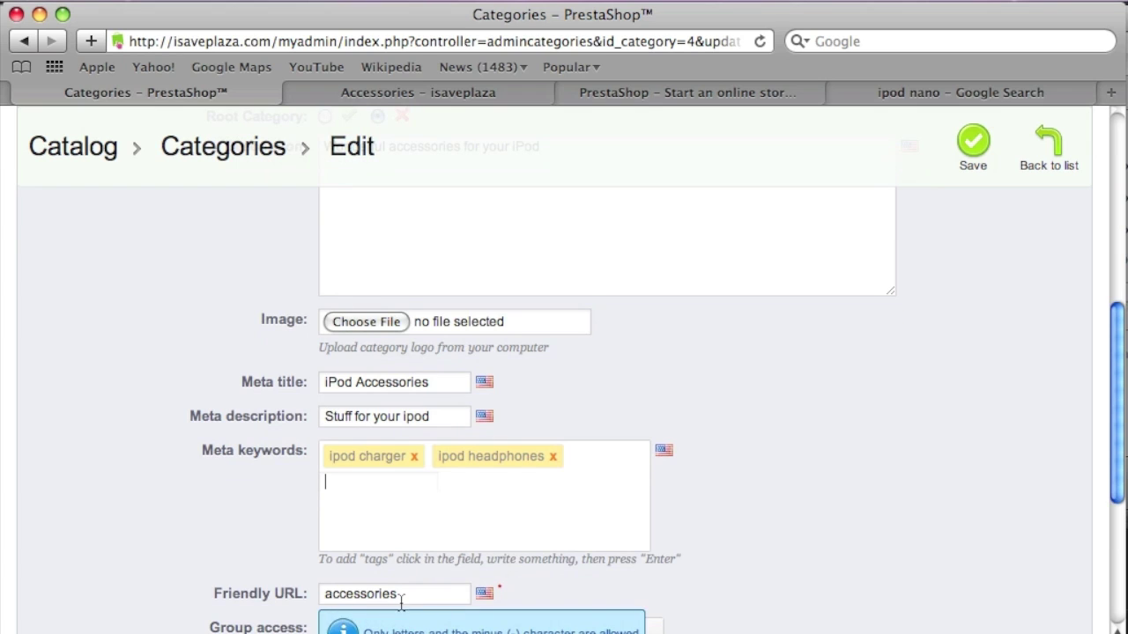
pyautogui.click(328, 597)
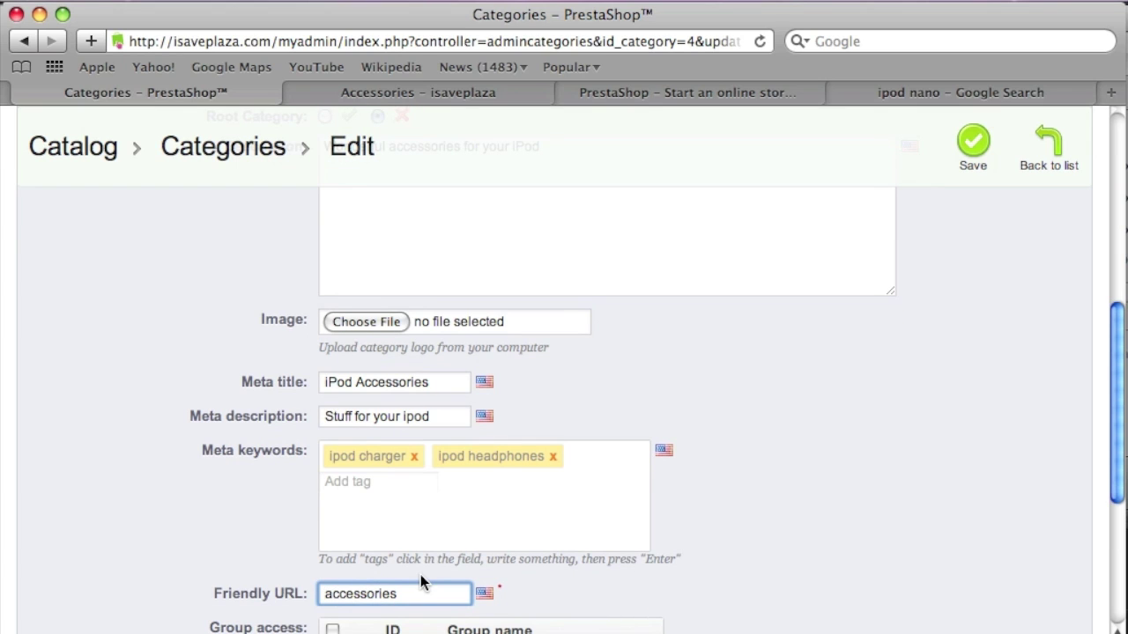
pyautogui.write('ipod-')
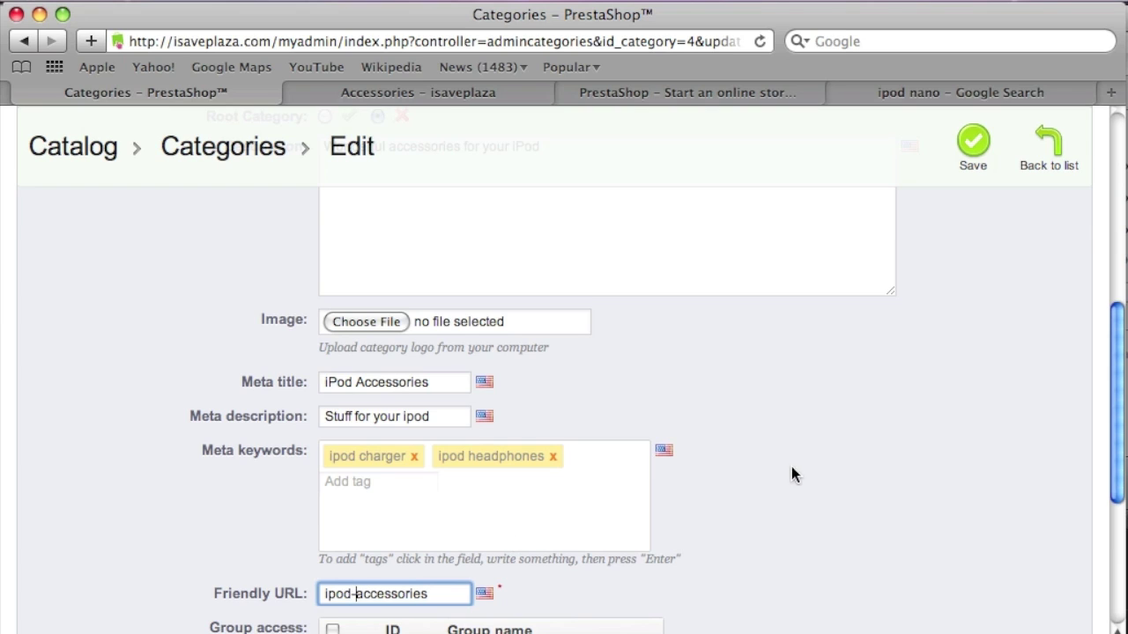
pyautogui.click(971, 150)
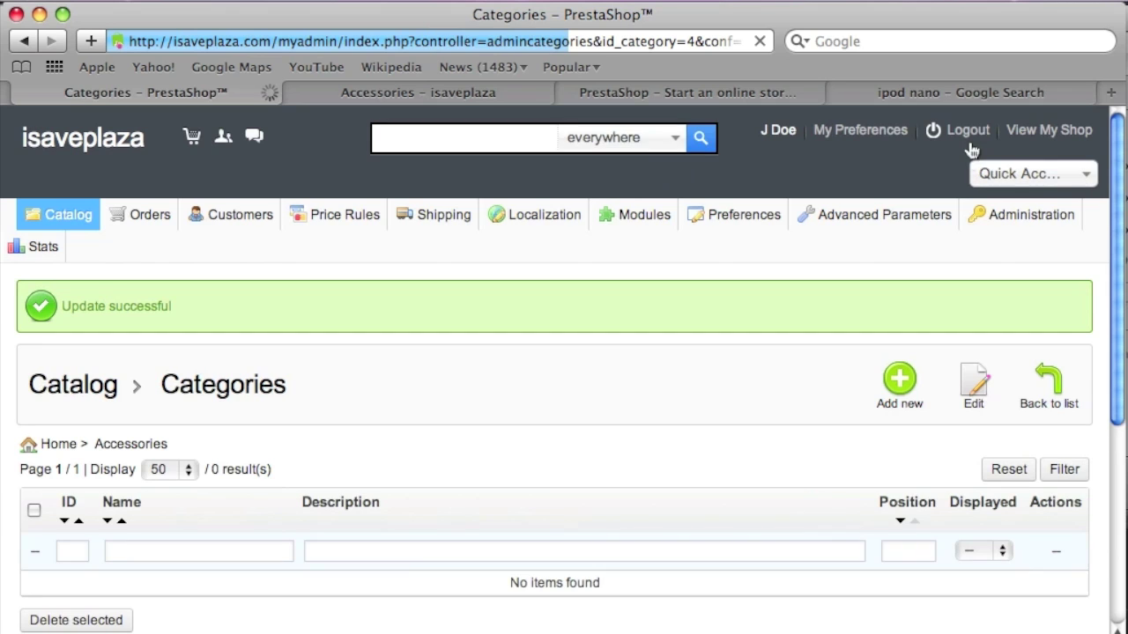
# Step: Reload the storefront Accessories page at 4-ipod-accessories and view its HTML source
pyautogui.click(459, 90)
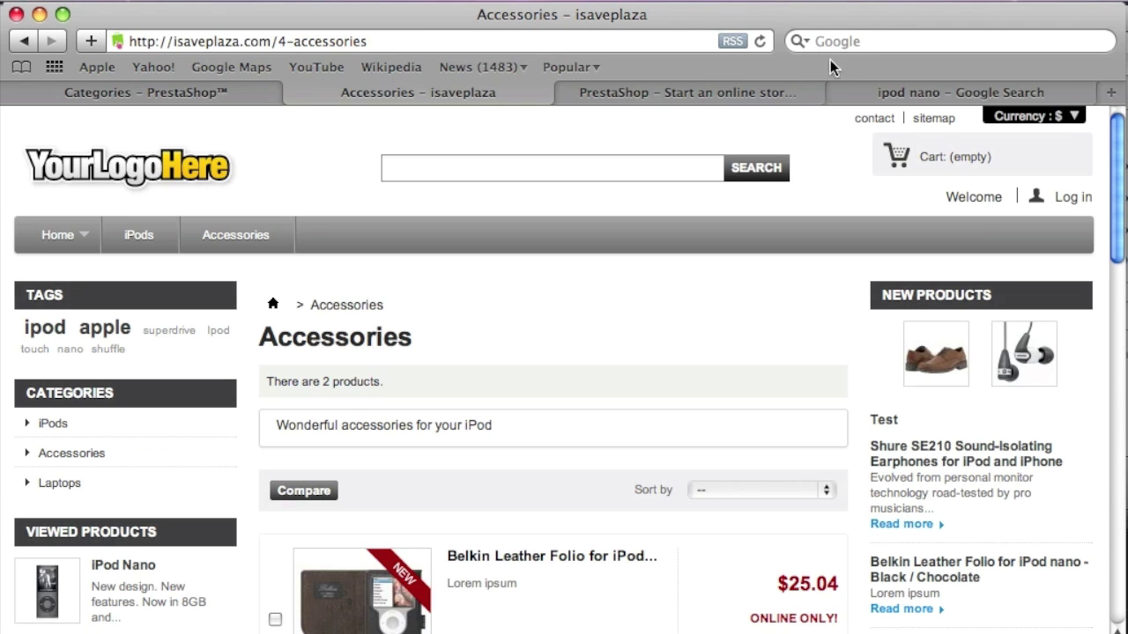
pyautogui.click(759, 41)
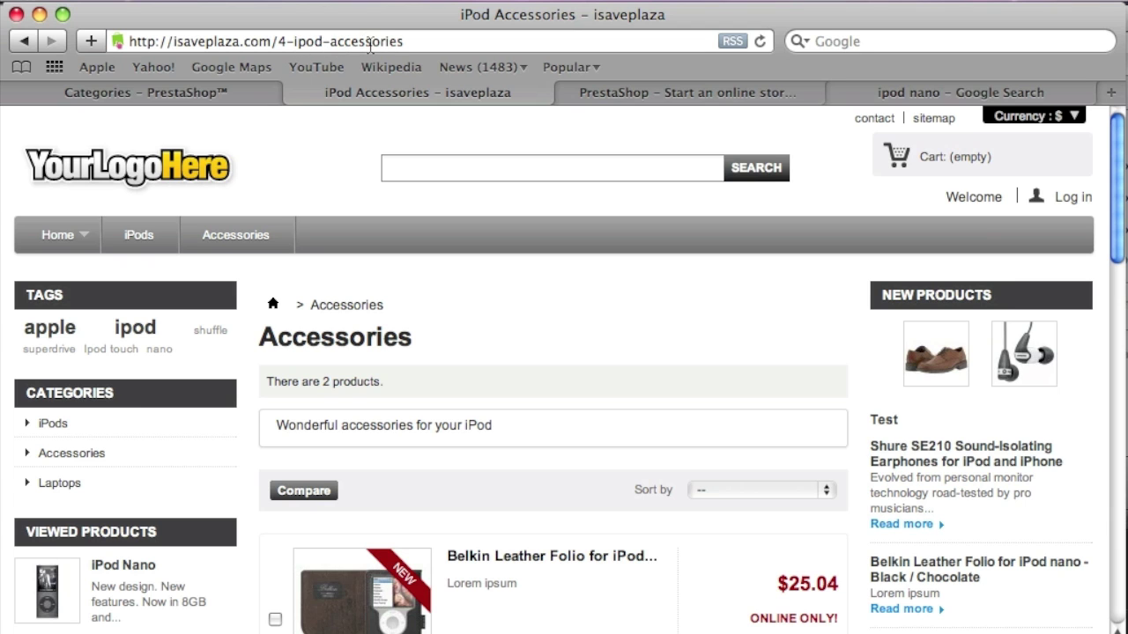
pyautogui.rightClick(309, 160)
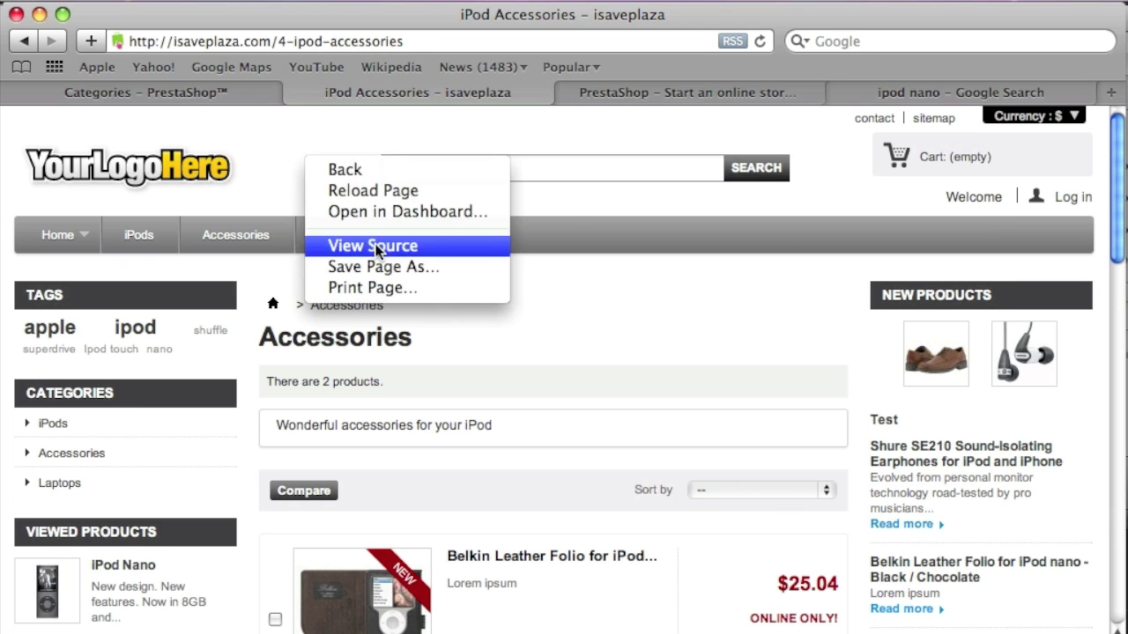
pyautogui.click(373, 245)
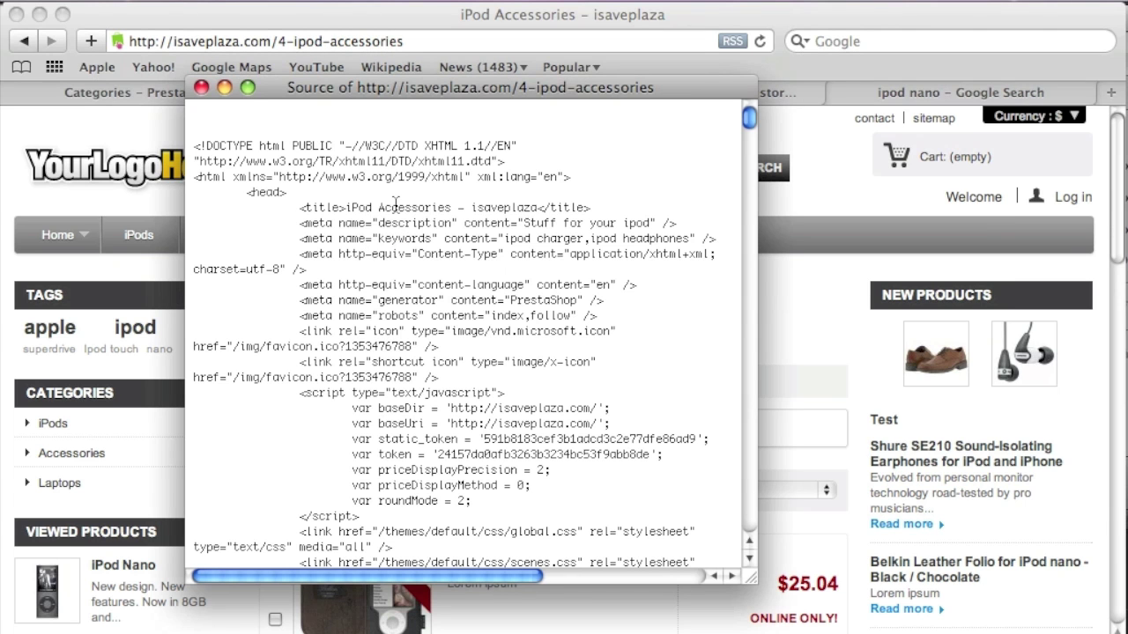